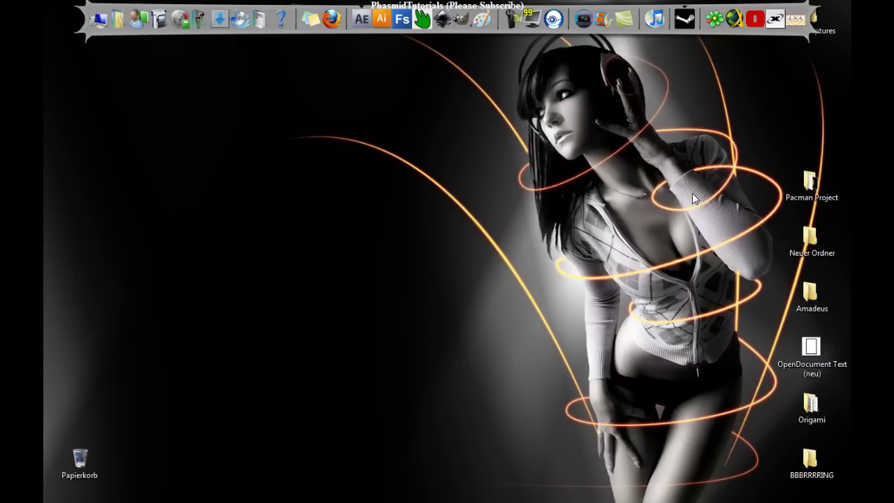
Open the Pacman Project folder to show the Packman PNG and After Effects project files.
double_click(821, 189)
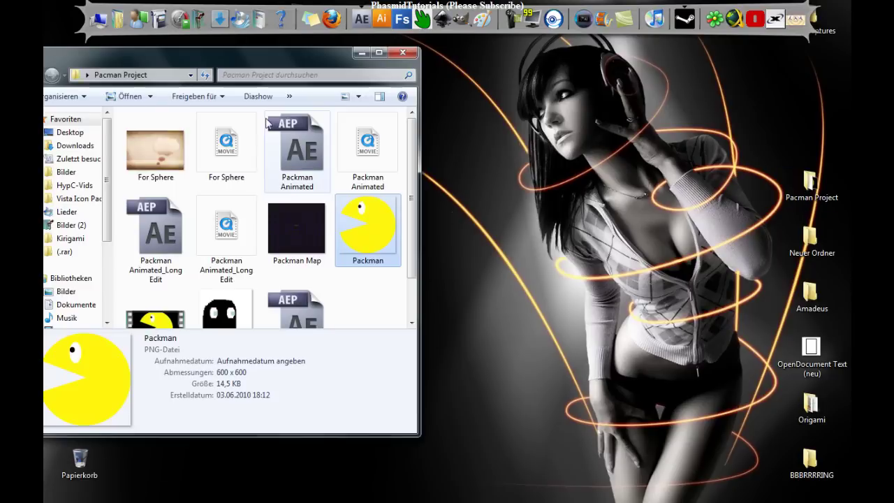
Play the Pacman Animated_Long Edit video, then open Packman.png in Windows Photo Viewer.
scroll(177, 277, down, 1)
double_click(177, 276)
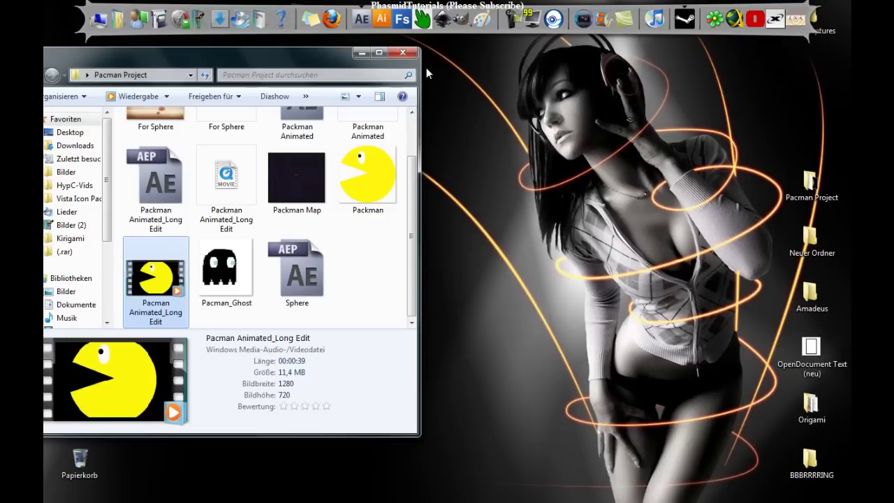
double_click(362, 195)
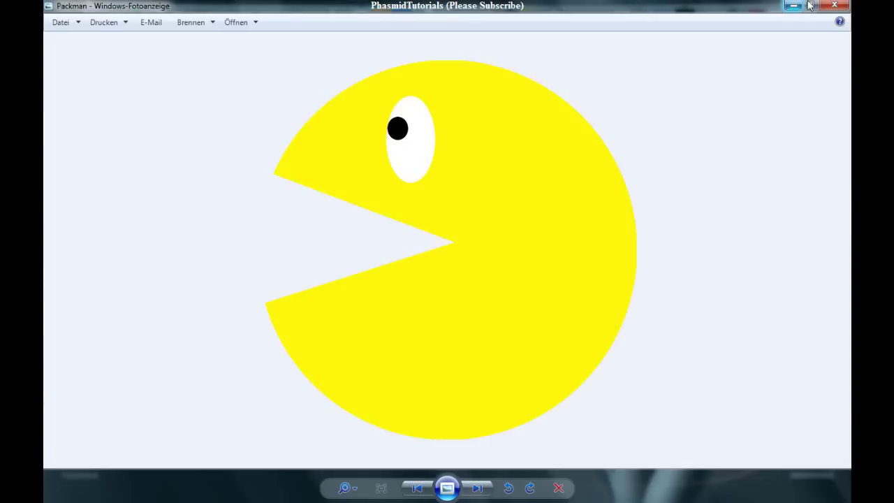
Close the Packman image in Windows Photo Viewer.
click(841, 7)
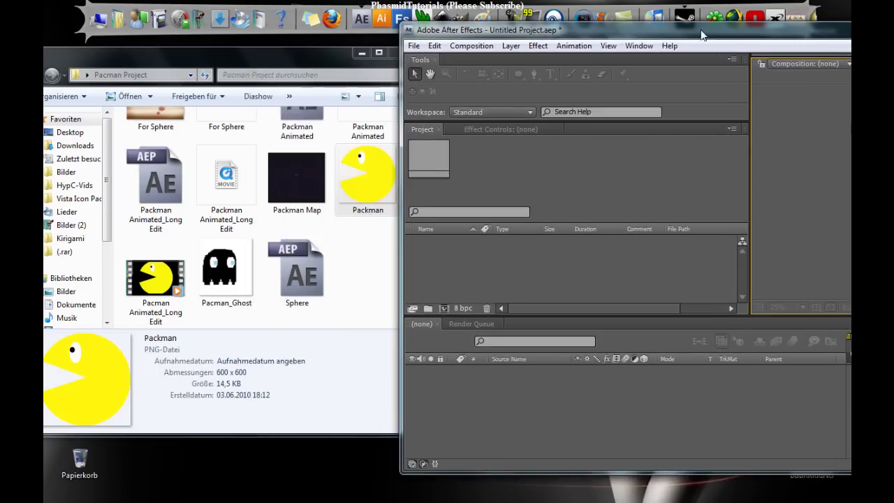
Import Packman.png into the project and build a 15-second Packman composition from it.
click(354, 166)
drag(354, 165, 478, 251)
drag(619, 35, 216, 62)
click(737, 53)
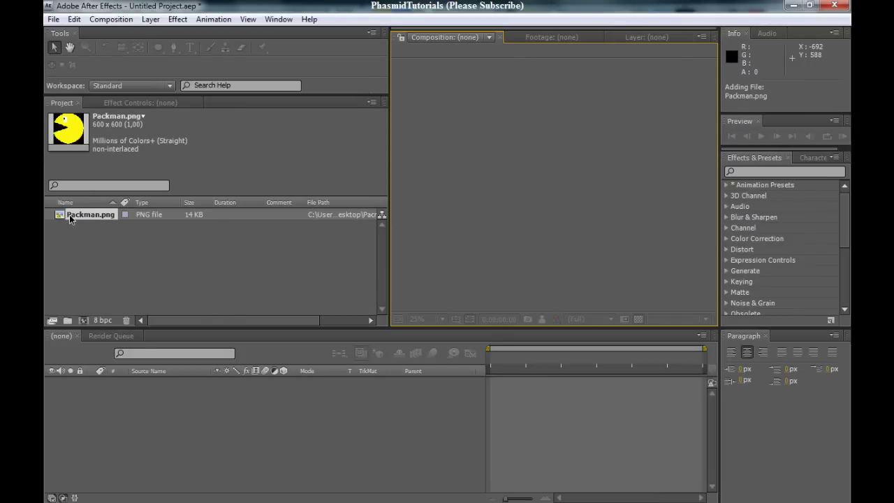
drag(70, 219, 84, 322)
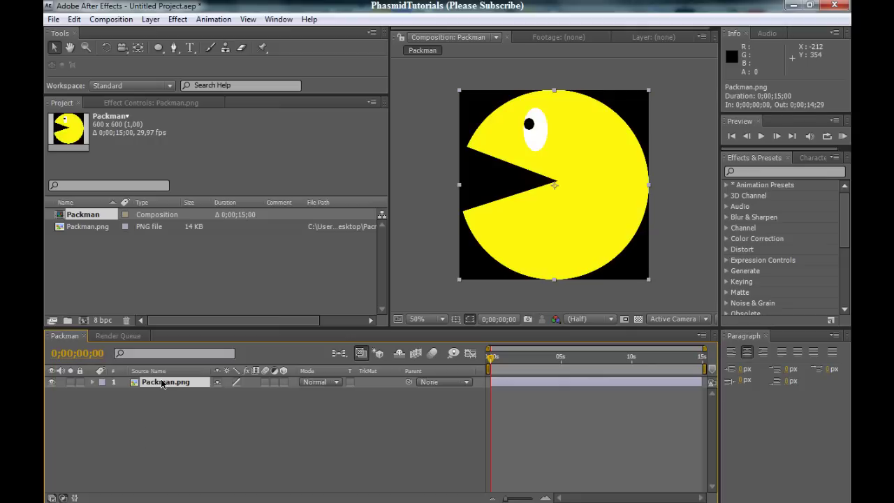
Duplicate the Packman.png layer to get three stacked copies.
key(ctrl+d)
key(ctrl+d)
click(199, 435)
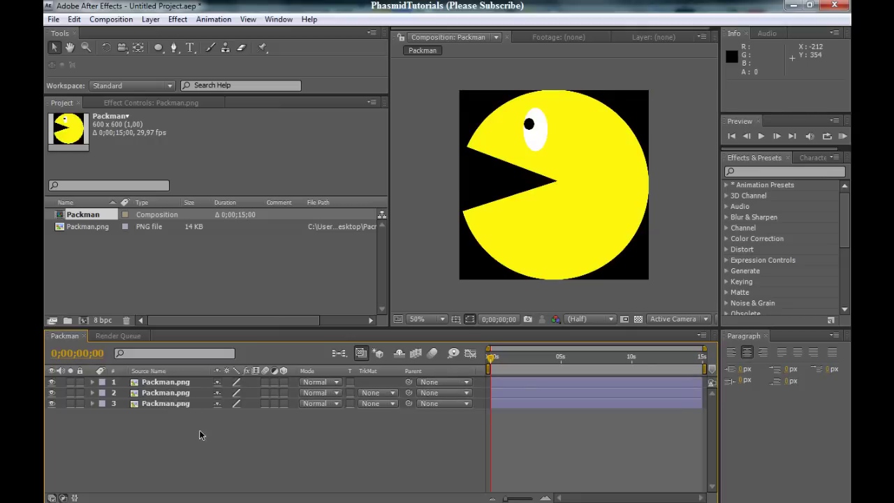
click(181, 385)
click(176, 397)
click(175, 405)
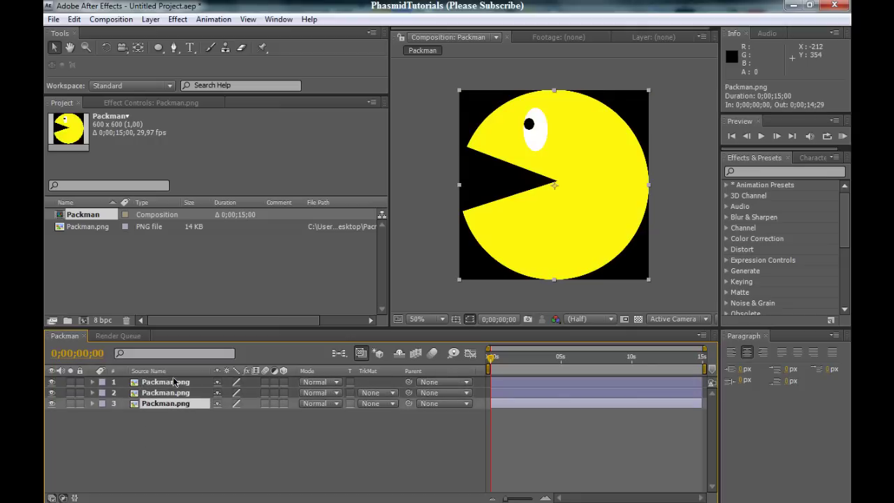
click(175, 382)
click(173, 396)
click(171, 405)
Set the top copy's opacity to 50% and reveal the second layer's Rotation property.
click(162, 383)
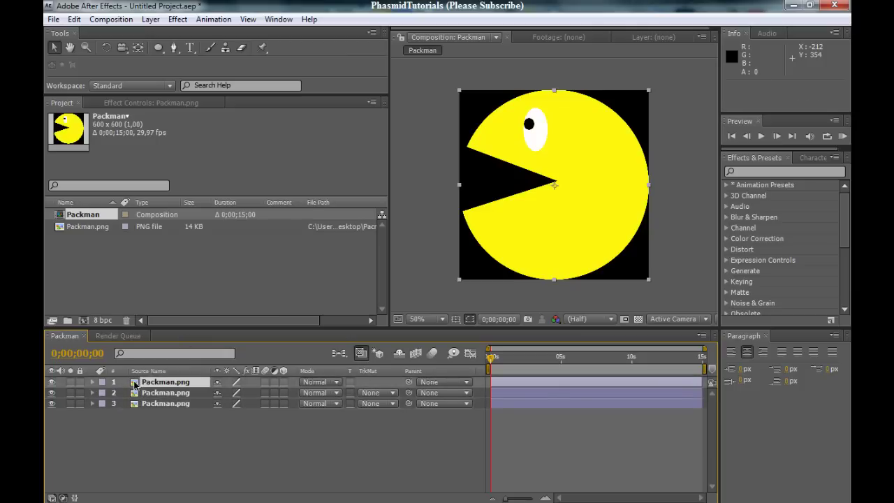
click(144, 384)
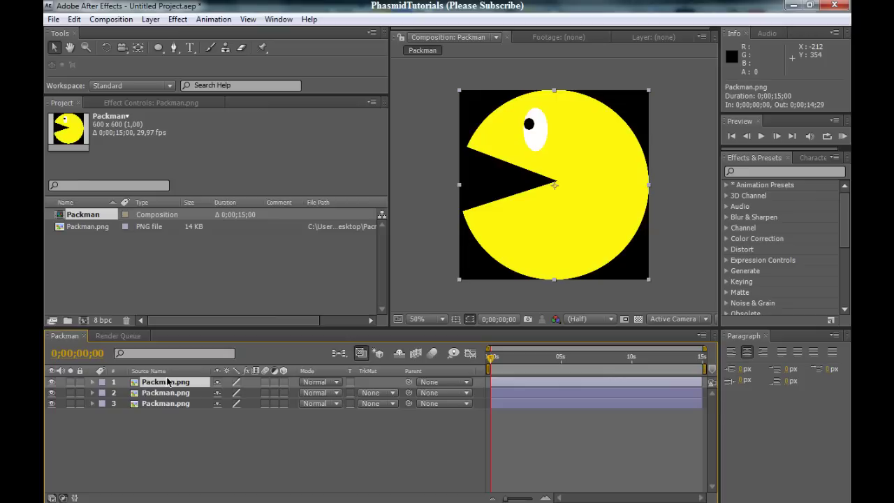
key(t)
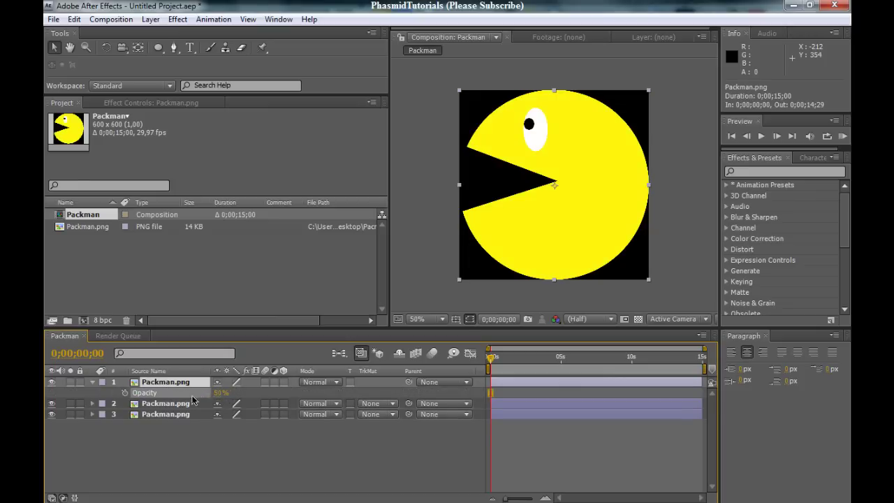
key(Return)
click(157, 459)
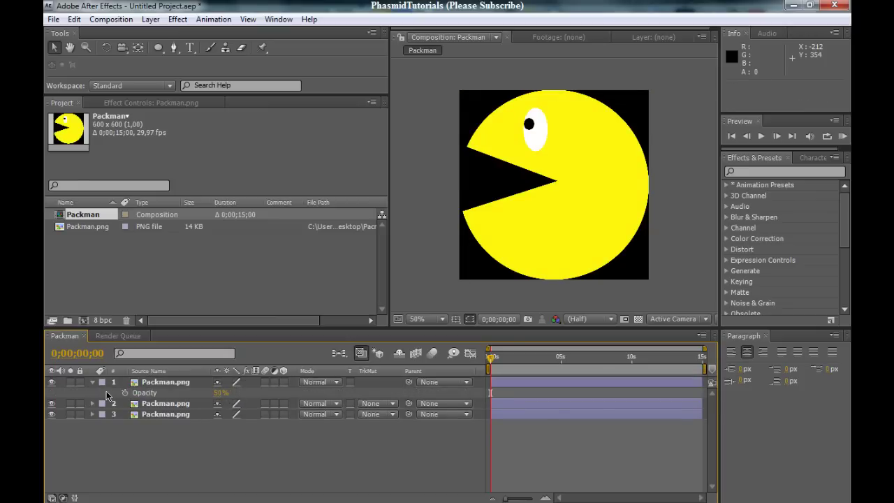
click(165, 405)
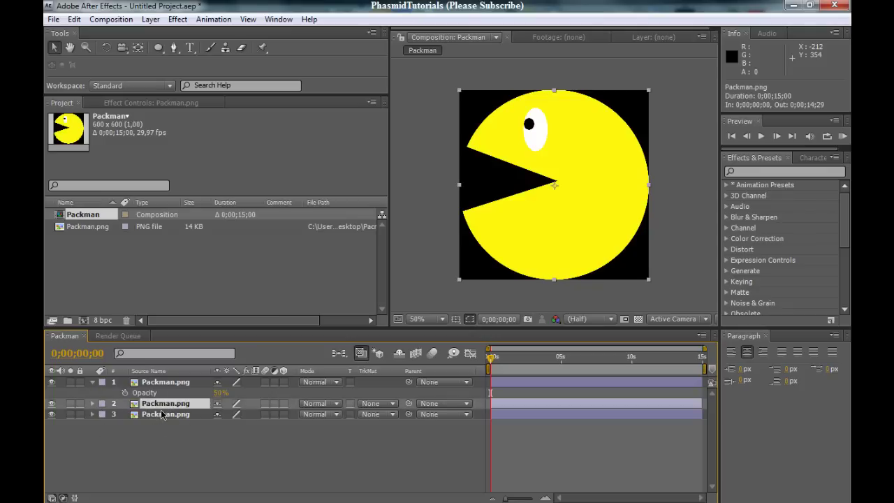
key(r)
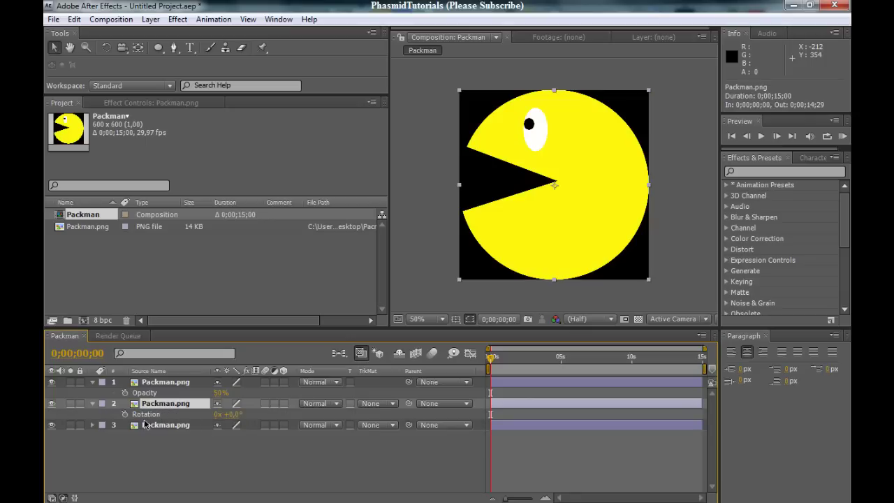
Keyframe layer 2's rotation from 0° at the start to -20° at 0;00;01;10, then preview.
click(125, 415)
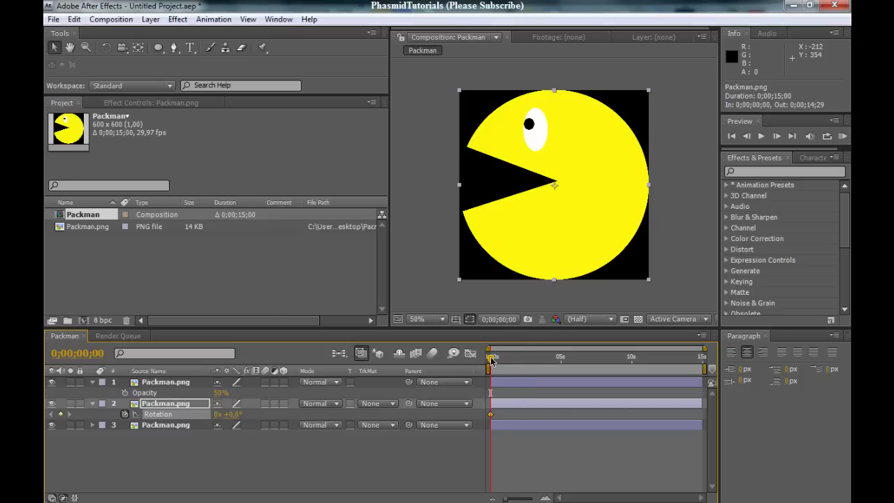
mouse_move(492, 360)
mouse_down()
mouse_move(547, 359)
mouse_move(489, 359)
mouse_up()
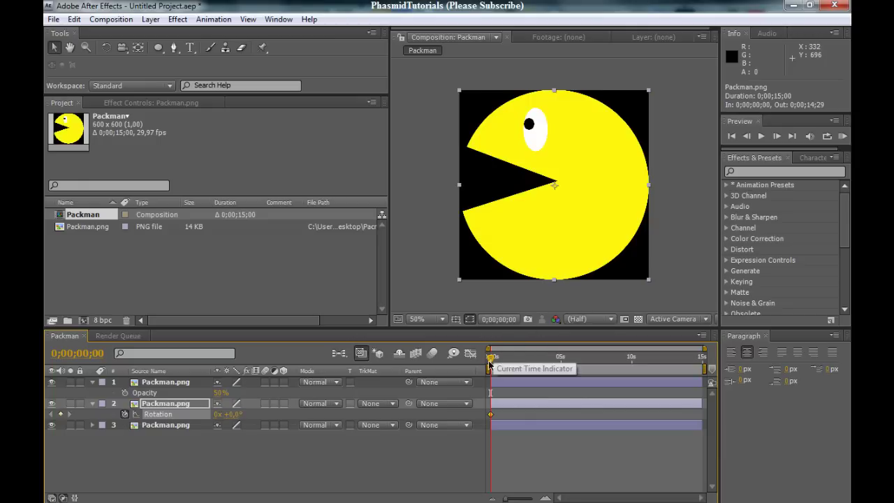
drag(492, 357, 509, 358)
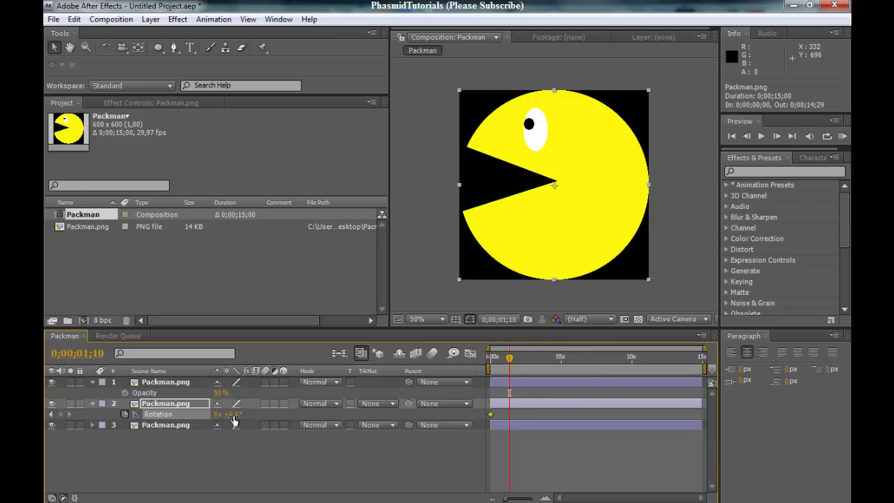
drag(232, 415, 223, 416)
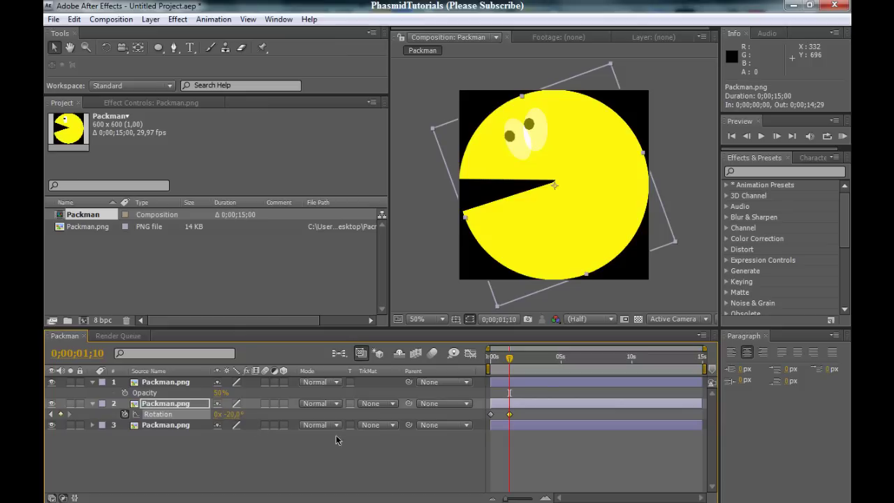
key(KP_0)
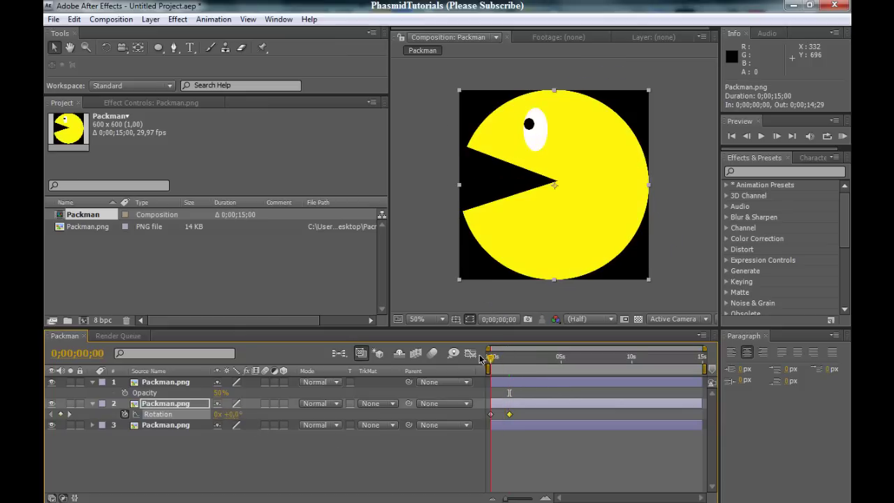
Keyframe layer 3's rotation from 0° at the start to +20° at 0;00;01;10.
drag(511, 359, 490, 359)
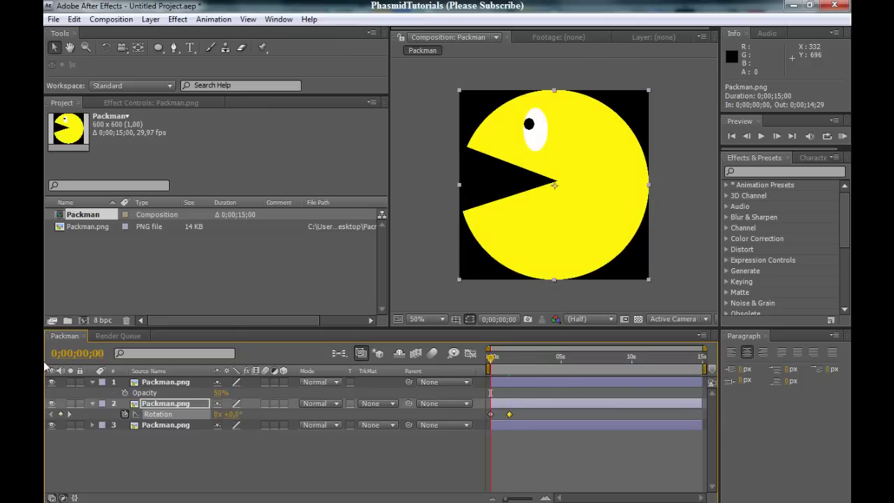
click(152, 426)
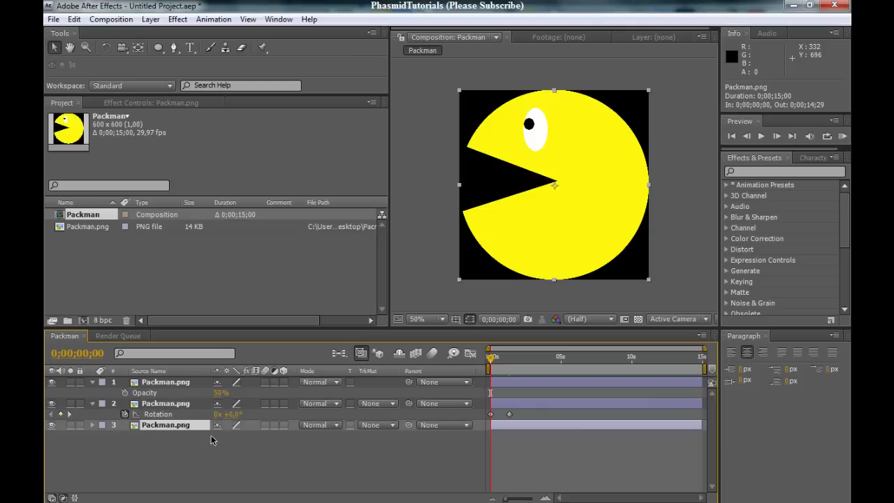
key(r)
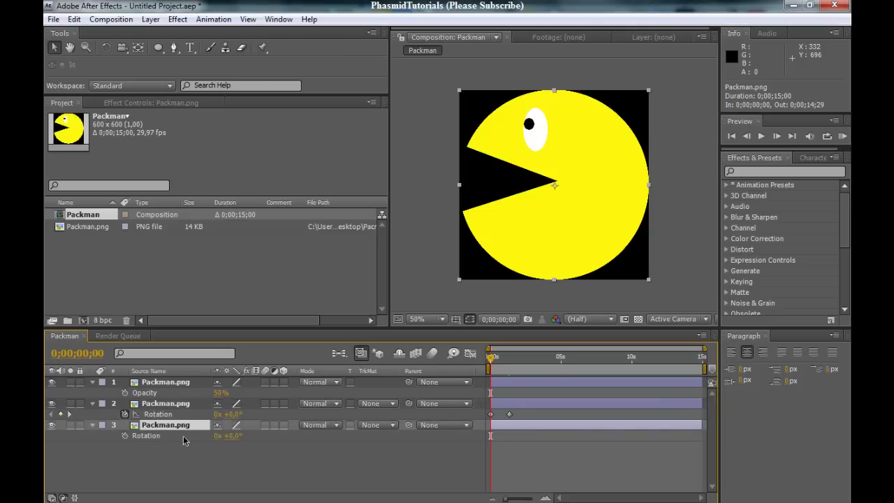
click(124, 436)
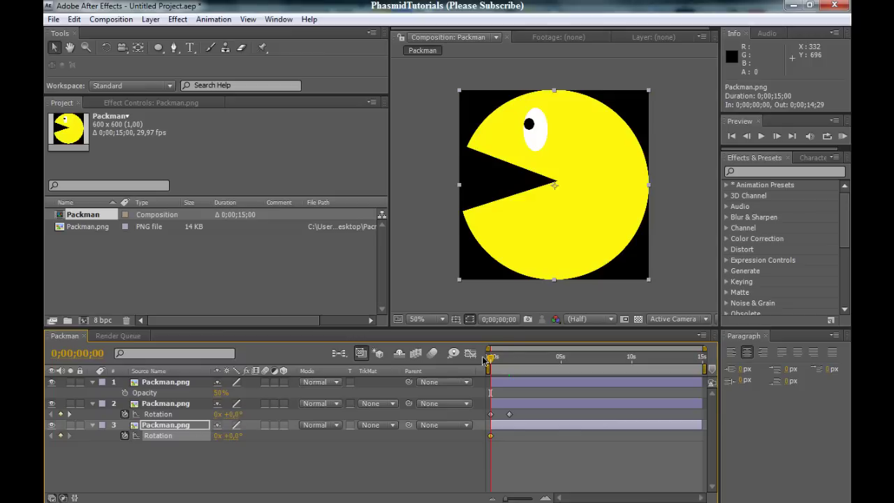
drag(493, 358, 510, 359)
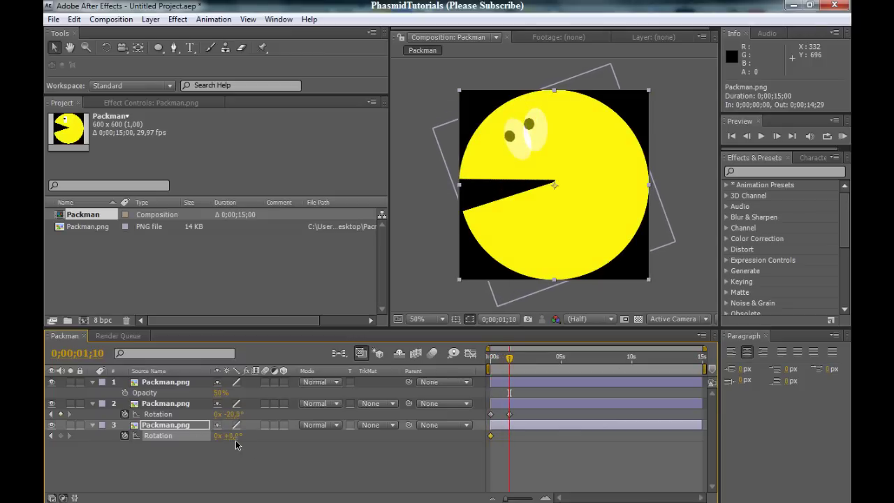
drag(232, 435, 246, 436)
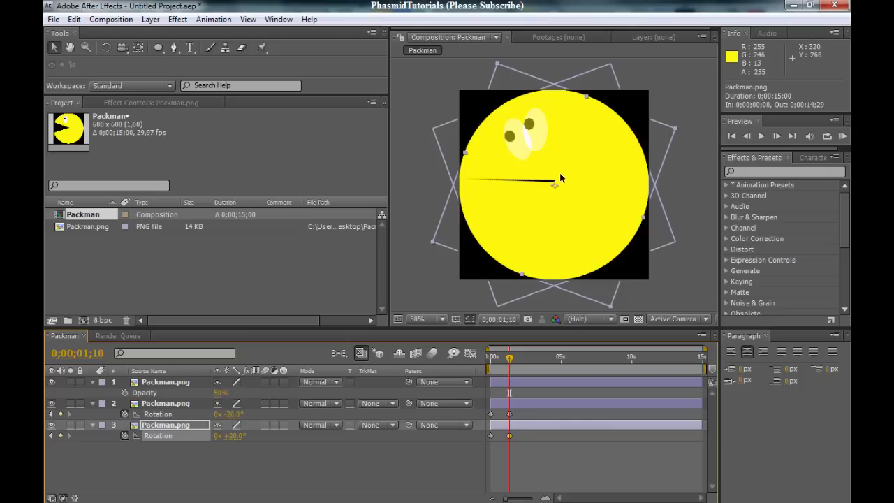
Add a new 600×600 solid, Yellow Solid 1, with its colour sampled from Pacman's yellow.
click(150, 19)
mouse_move(289, 36)
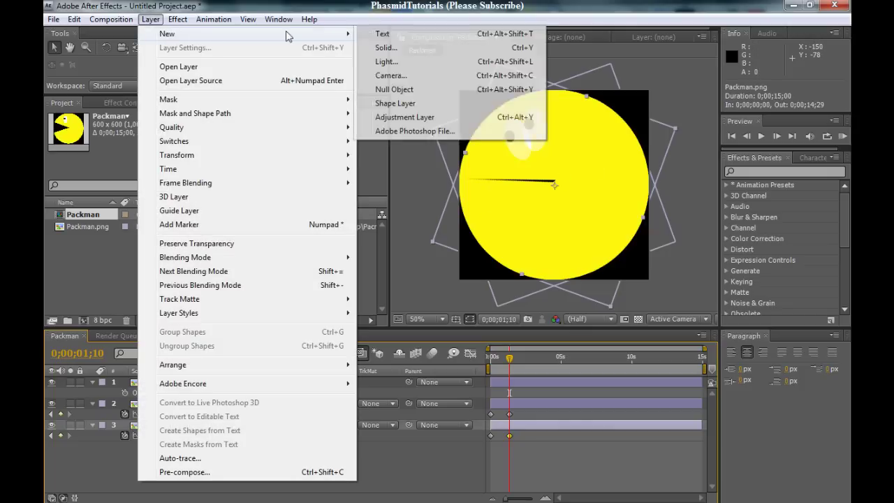
click(387, 47)
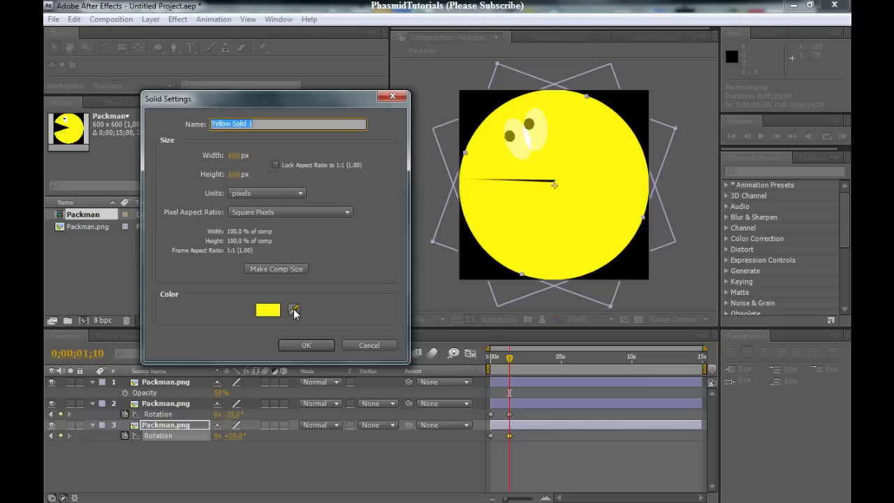
click(295, 313)
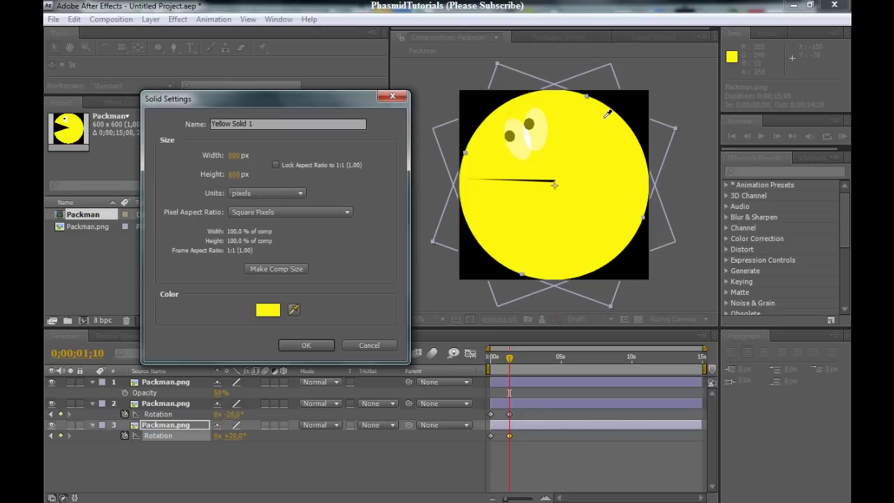
click(591, 162)
click(323, 344)
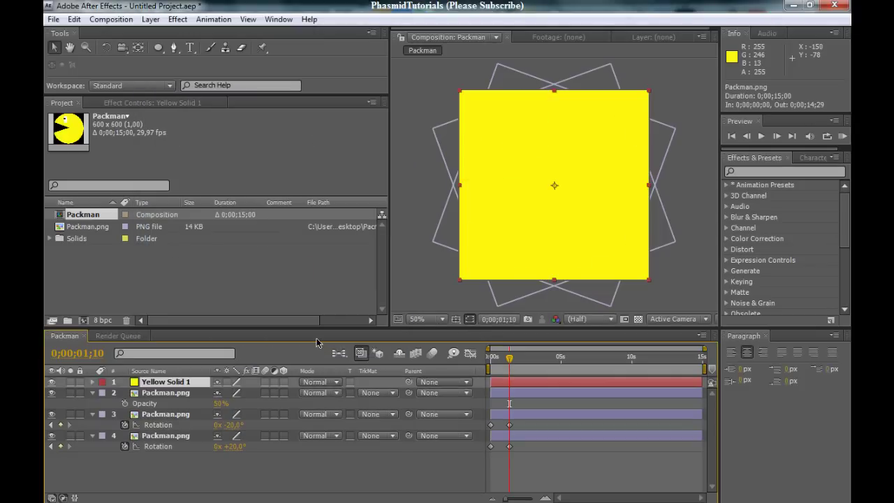
Draw an elliptical mask on Yellow Solid 1, trimming it into a full yellow circle.
click(158, 47)
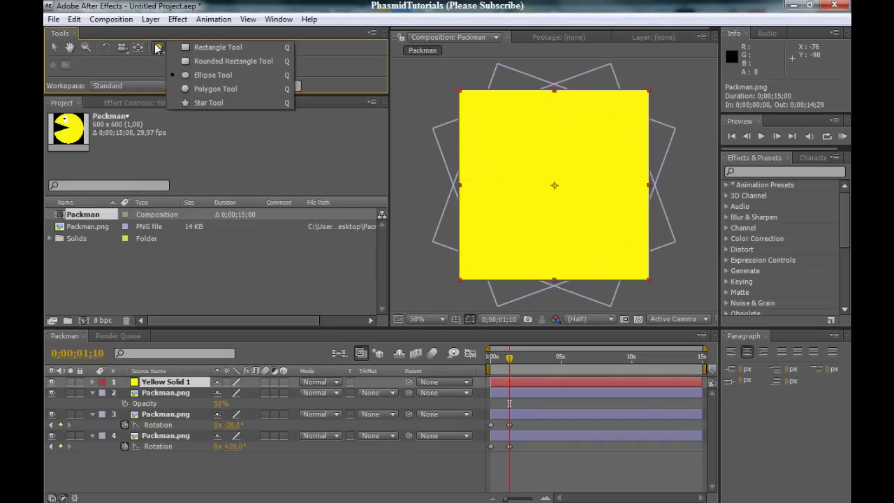
click(198, 75)
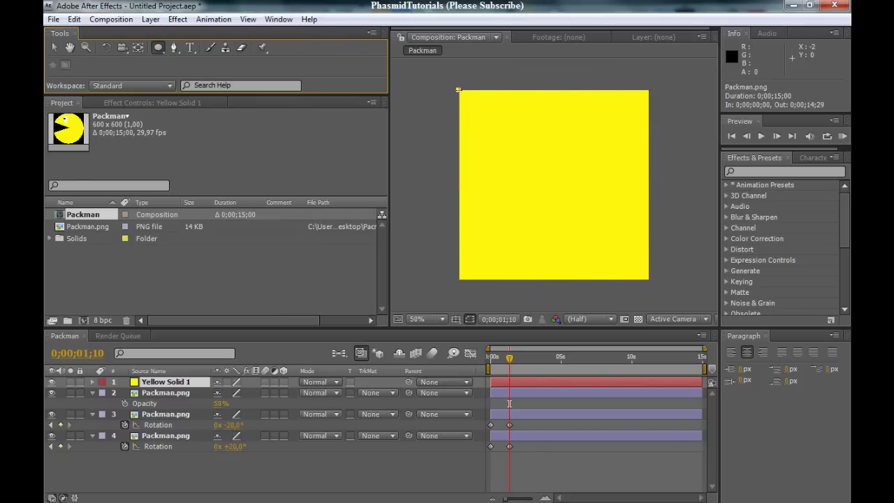
drag(459, 91, 648, 279)
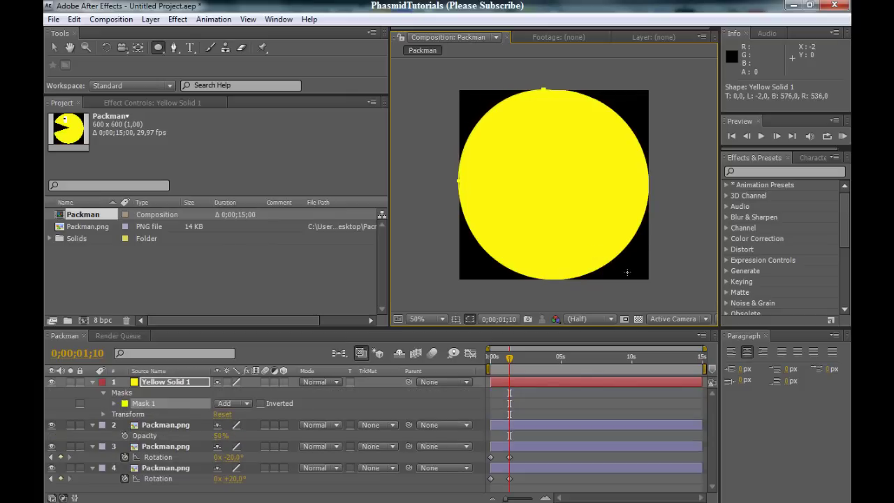
drag(458, 90, 649, 281)
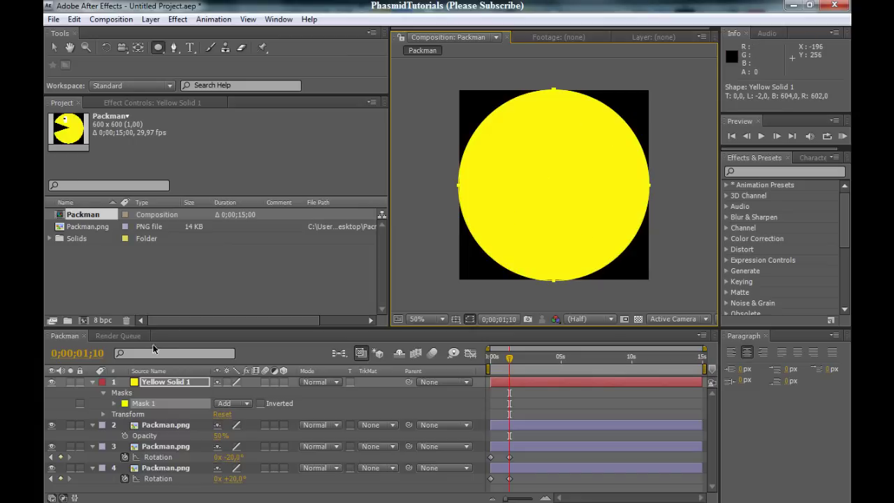
Keyframe Mask 1's opacity from 0% at the start to 100% at 0;00;01;10.
drag(511, 361, 491, 360)
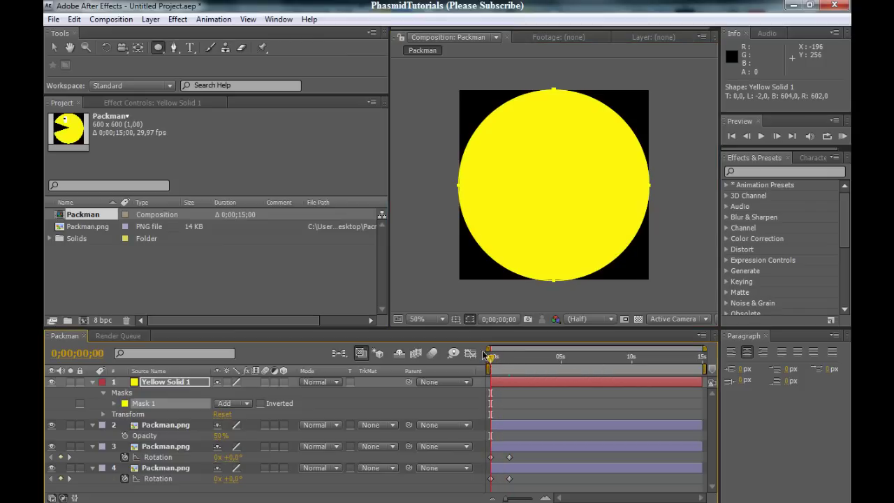
click(115, 404)
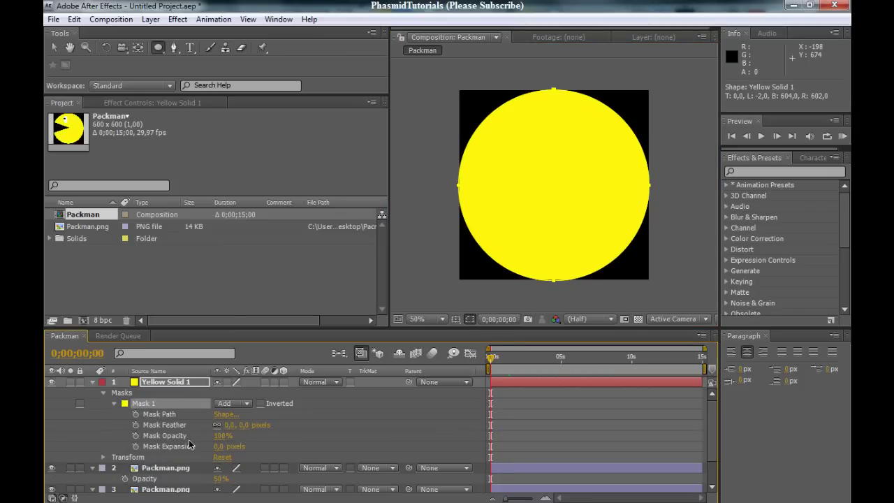
click(135, 435)
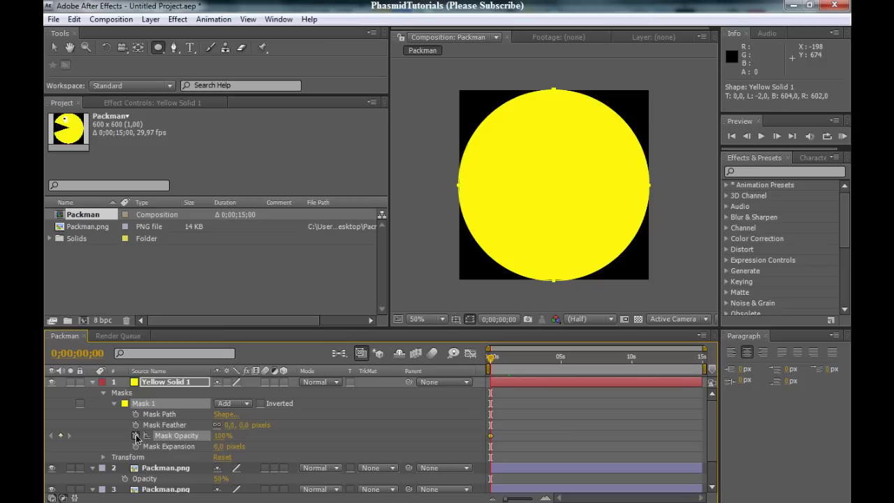
click(214, 439)
text(0)
key(Return)
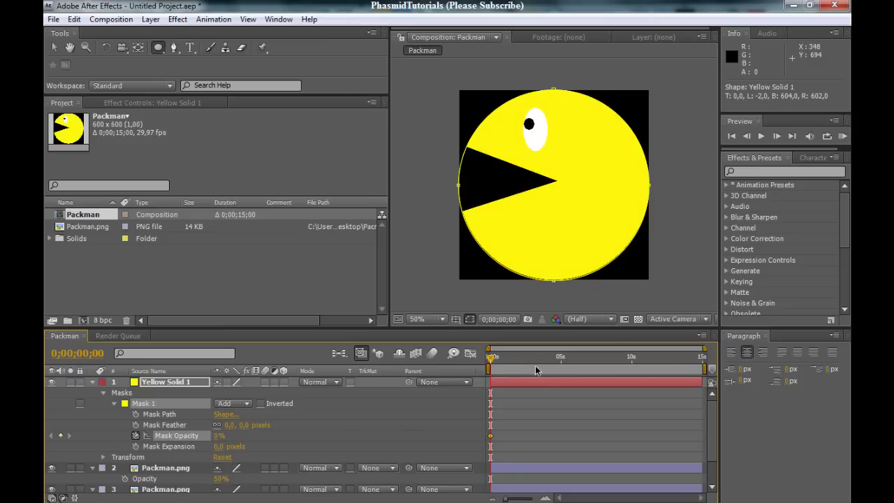
scroll(535, 365, down, 2)
drag(491, 358, 511, 360)
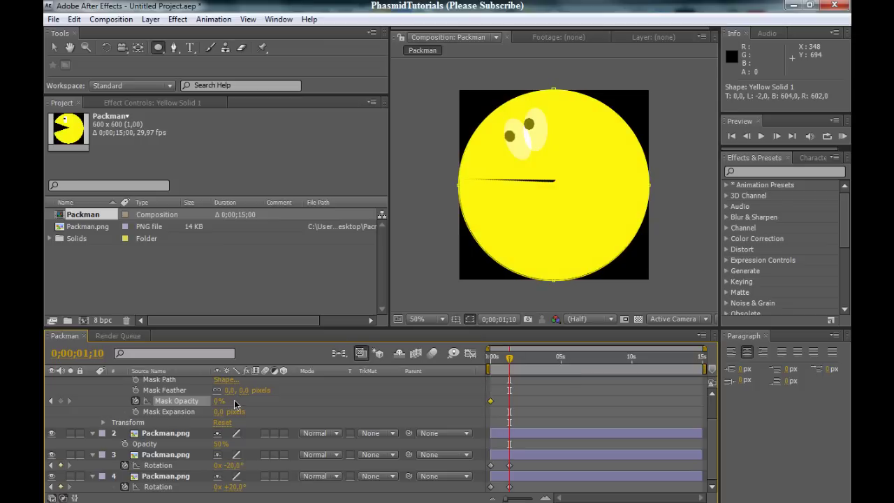
drag(233, 400, 297, 400)
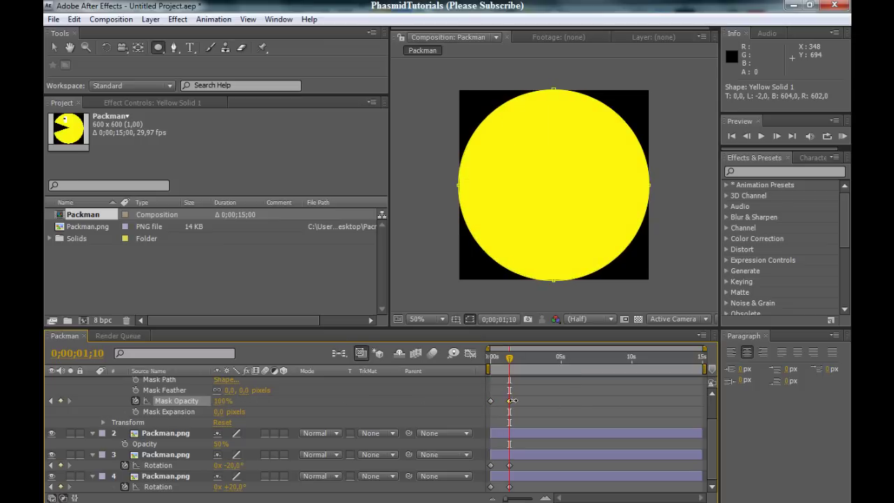
scroll(517, 403, up, 2)
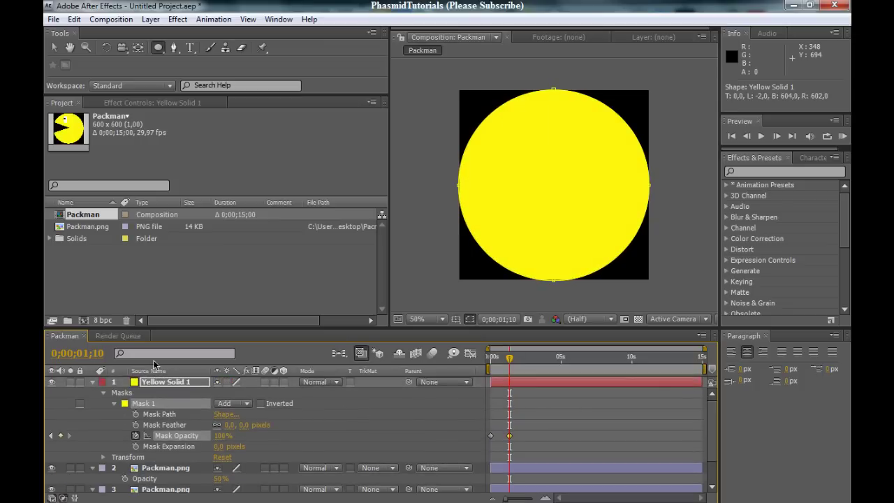
Move Yellow Solid 1 beneath the three Packman.png layers and select the middle Packman layer.
click(114, 403)
drag(165, 382, 168, 484)
drag(515, 360, 491, 358)
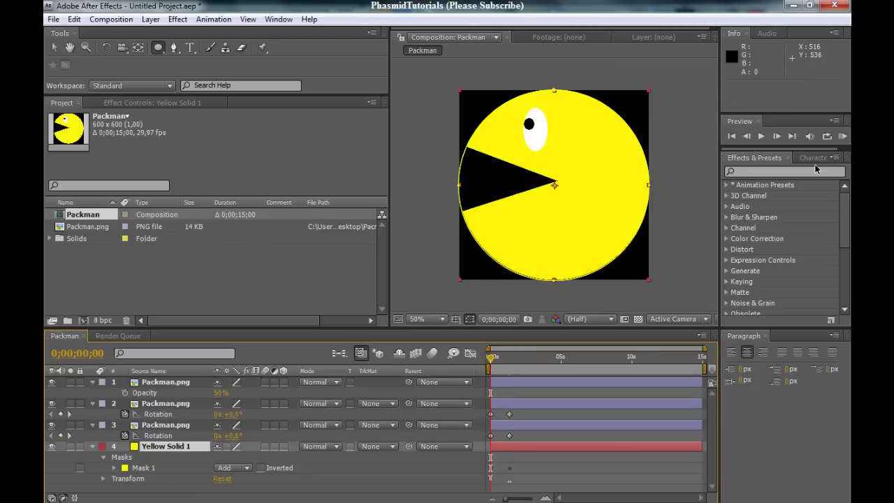
click(157, 405)
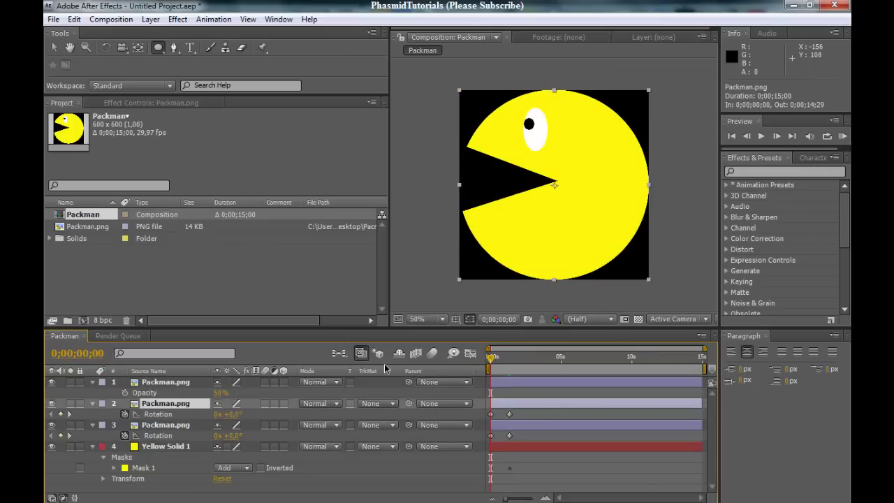
Duplicate the starting rotation keyframes of layers 2 and 3 at 0;00;02;08.
click(762, 136)
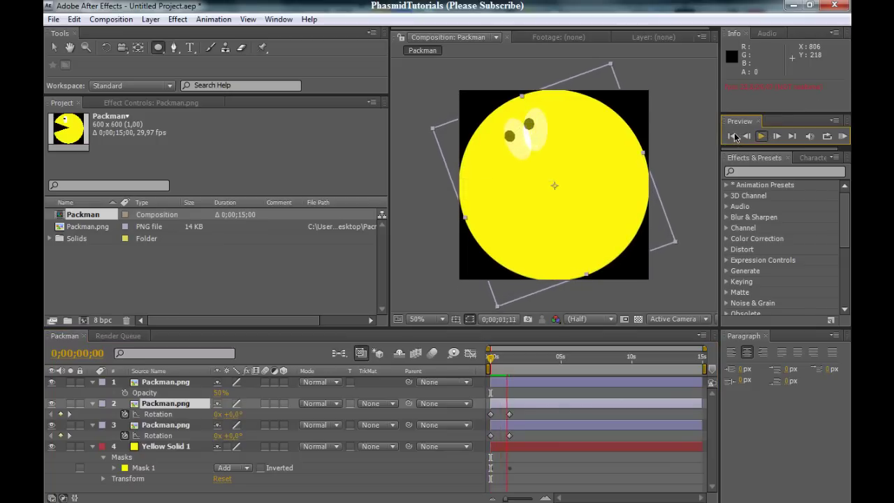
click(535, 377)
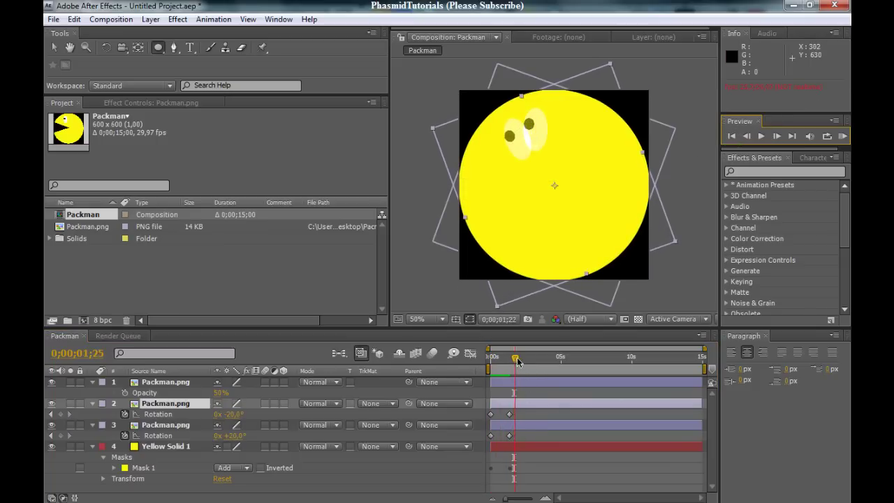
drag(514, 360, 522, 359)
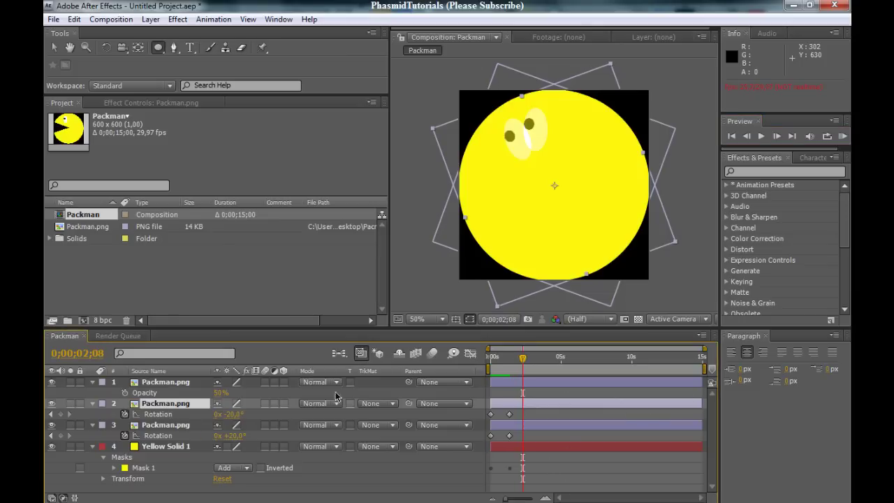
click(93, 382)
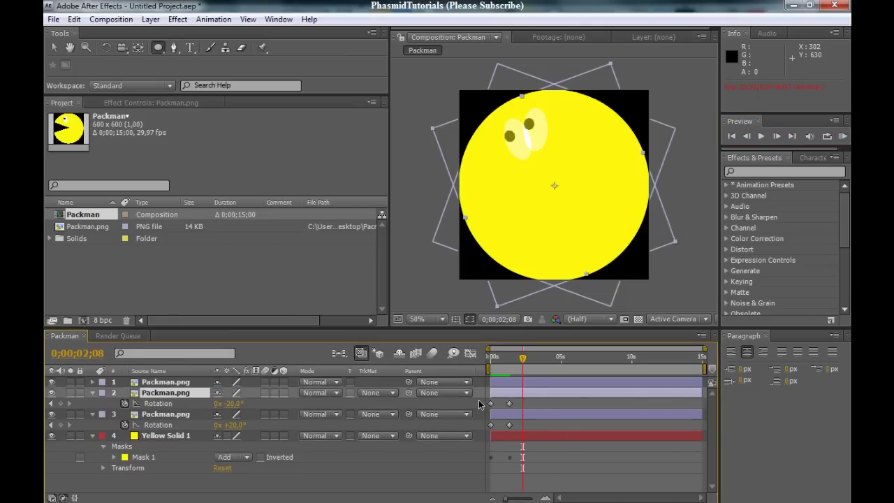
click(491, 404)
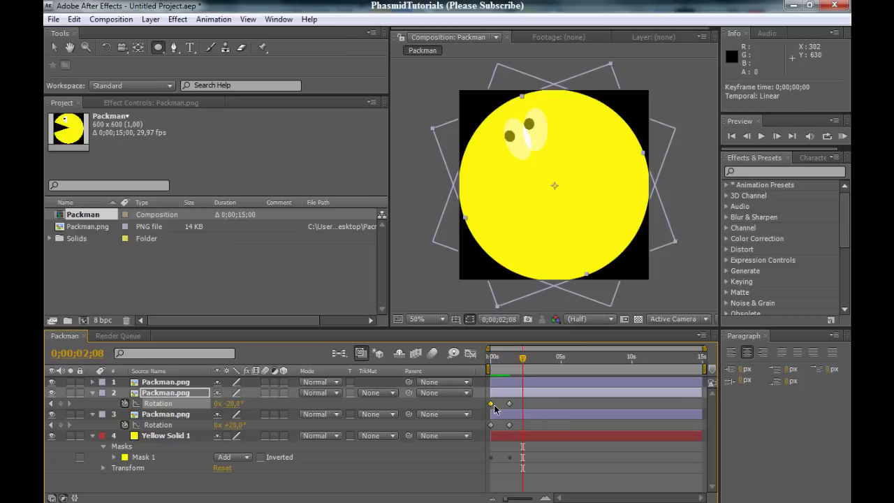
key(ctrl+c)
key(ctrl+v)
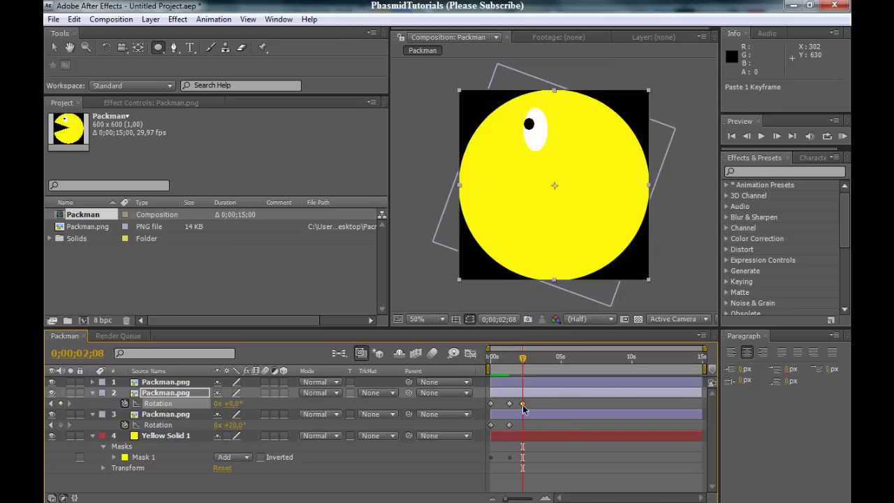
click(492, 426)
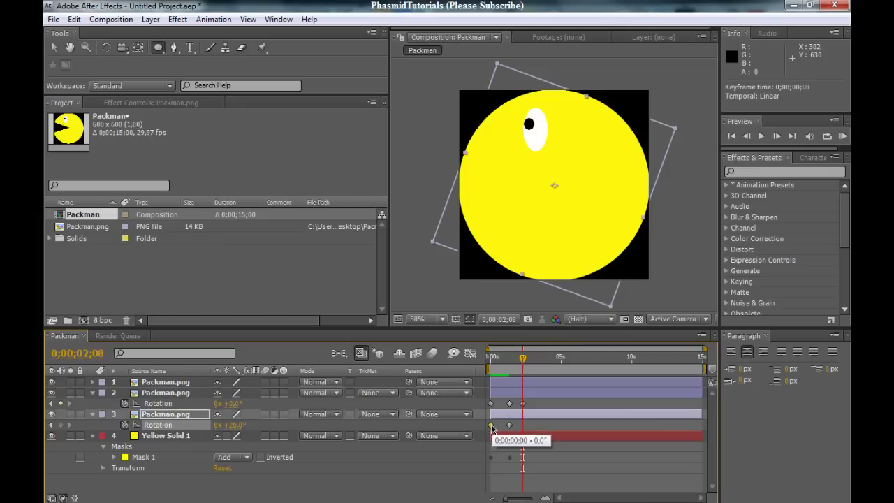
key(ctrl+c)
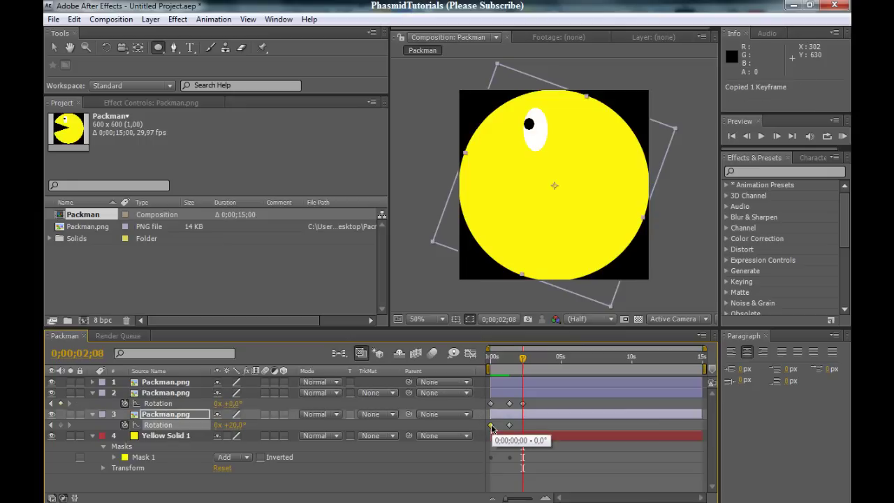
key(ctrl+v)
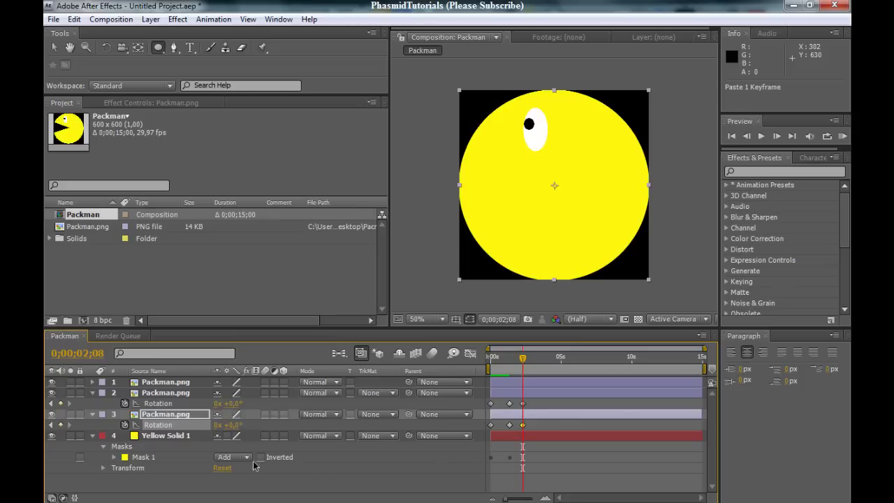
Repeat Yellow Solid 1's starting Mask Opacity keyframe at 0;00;02;08 to reopen the mouth.
click(114, 457)
scroll(115, 461, down, 1)
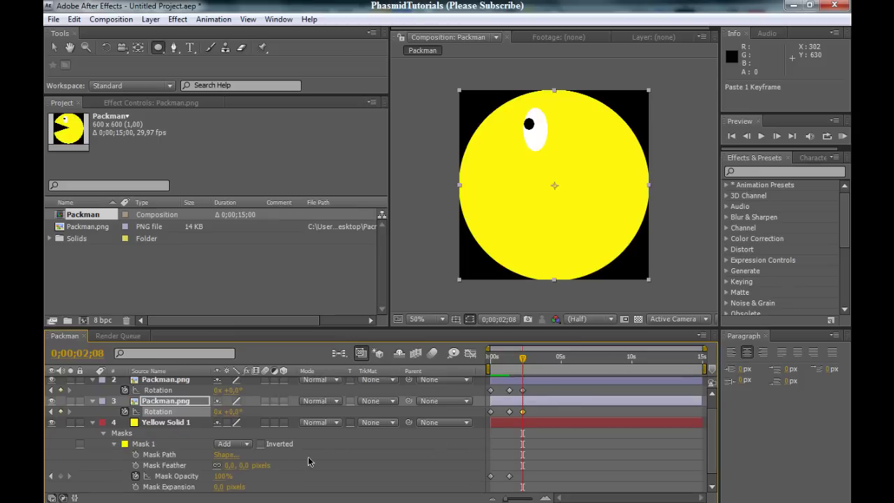
click(491, 475)
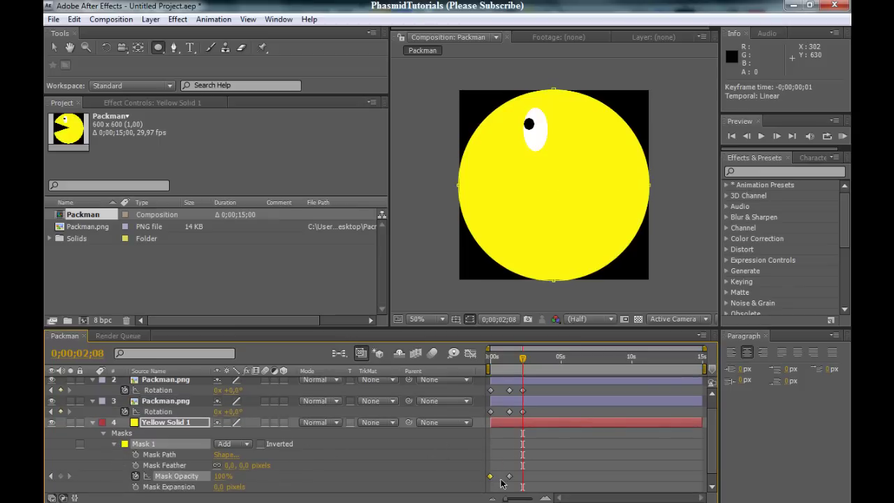
key(ctrl+c)
key(ctrl+v)
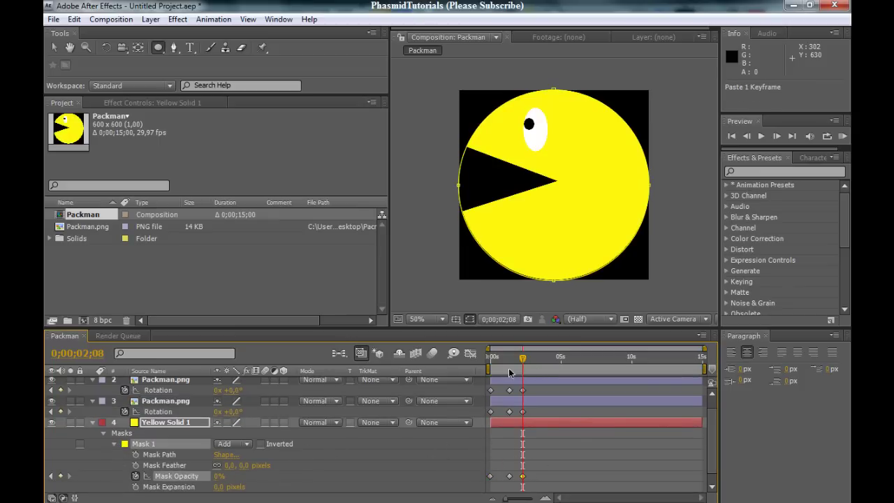
click(491, 390)
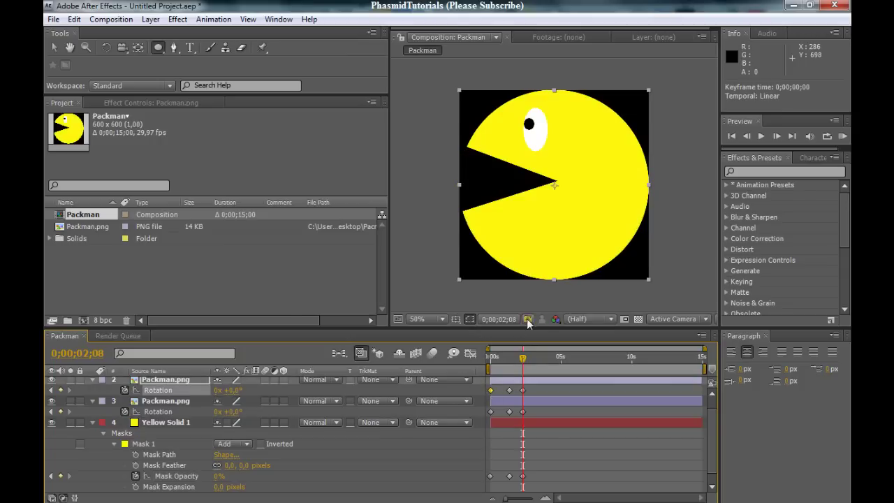
drag(523, 358, 451, 363)
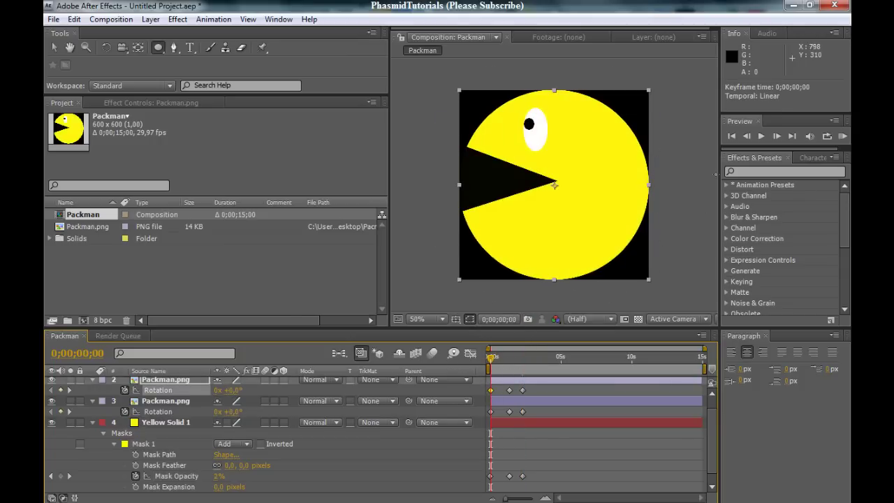
click(758, 138)
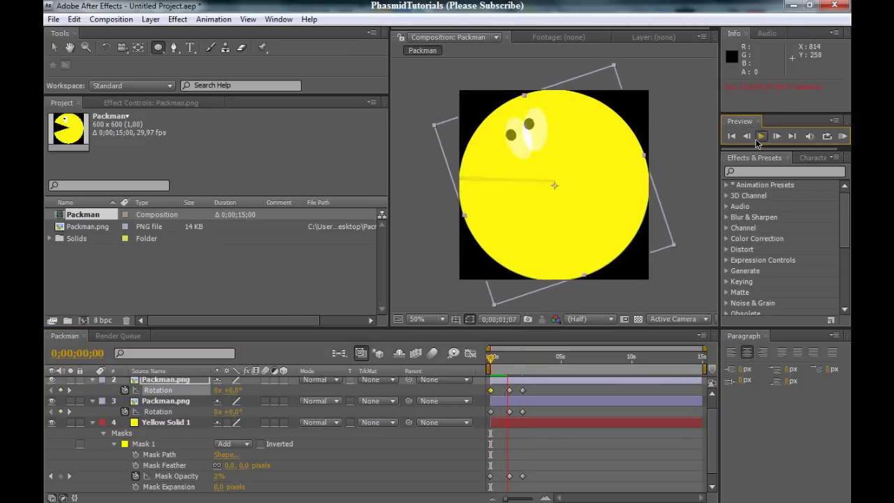
click(733, 137)
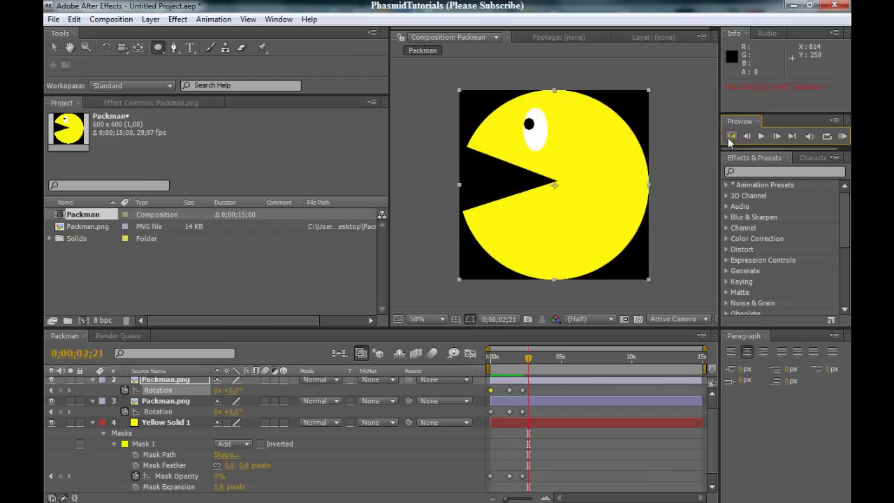
scroll(521, 397, up, 1)
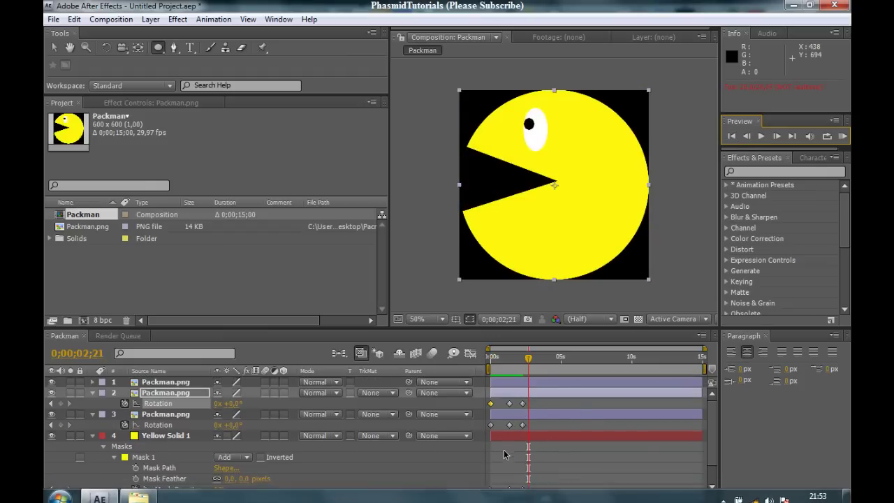
Marquee-select the chomp keyframes near 2 seconds and move them earlier to 0;00;00;17.
drag(704, 348, 566, 348)
mouse_move(550, 401)
mouse_down()
mouse_move(540, 405)
mouse_move(533, 492)
mouse_up()
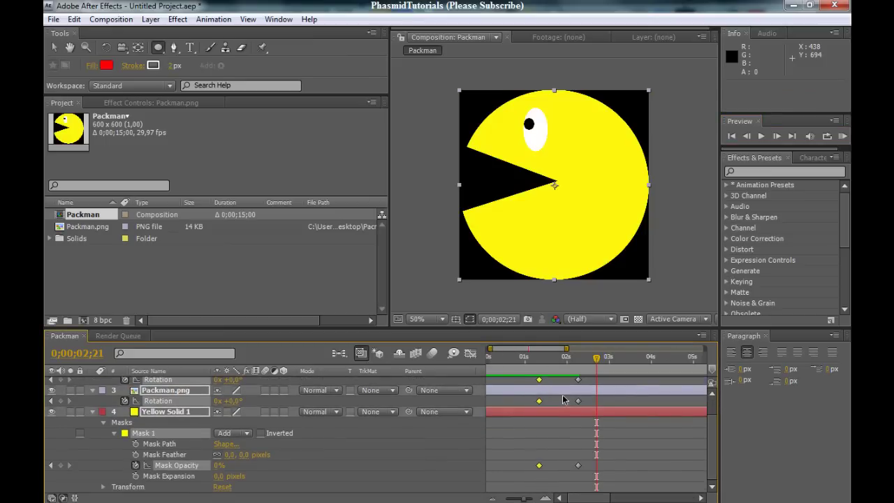
drag(599, 501, 592, 500)
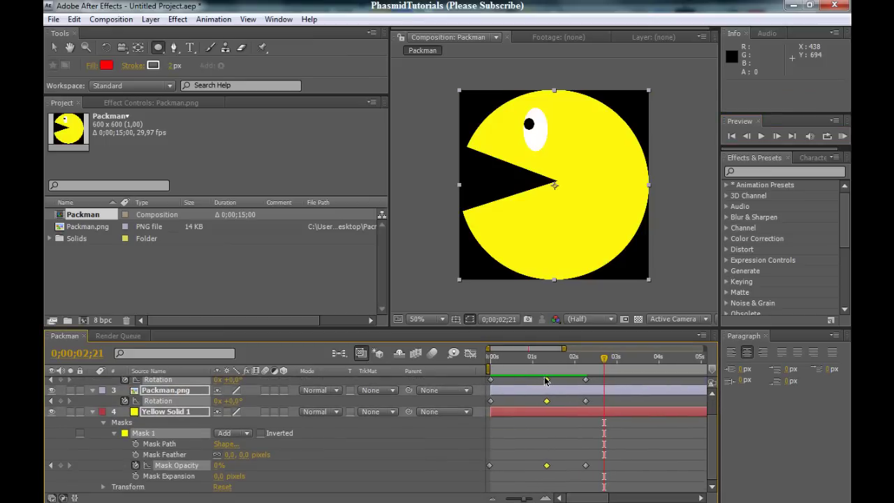
drag(546, 380, 493, 383)
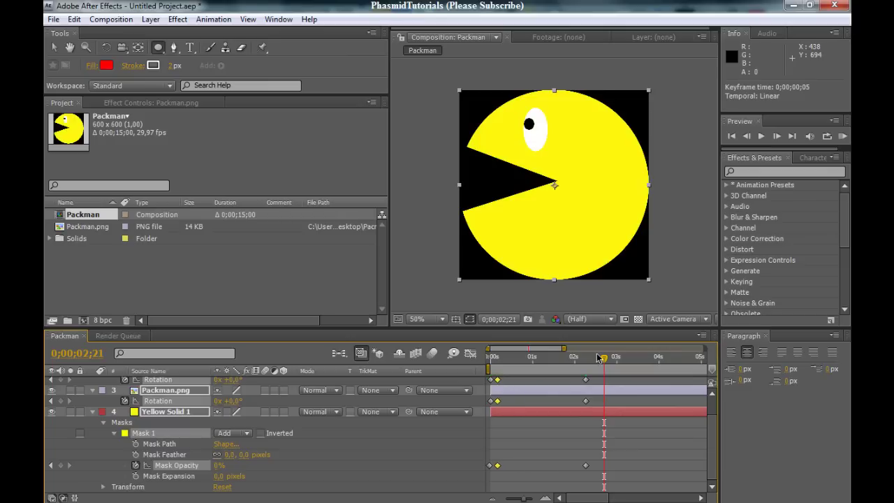
drag(604, 360, 454, 360)
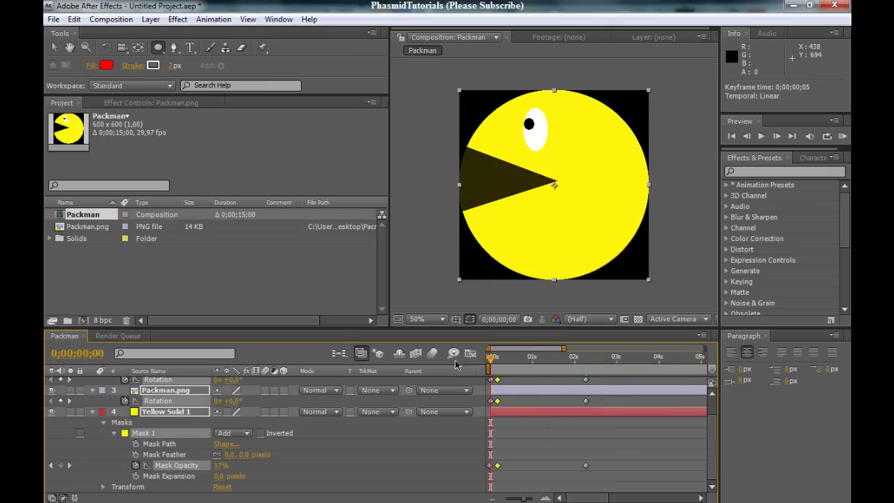
click(761, 137)
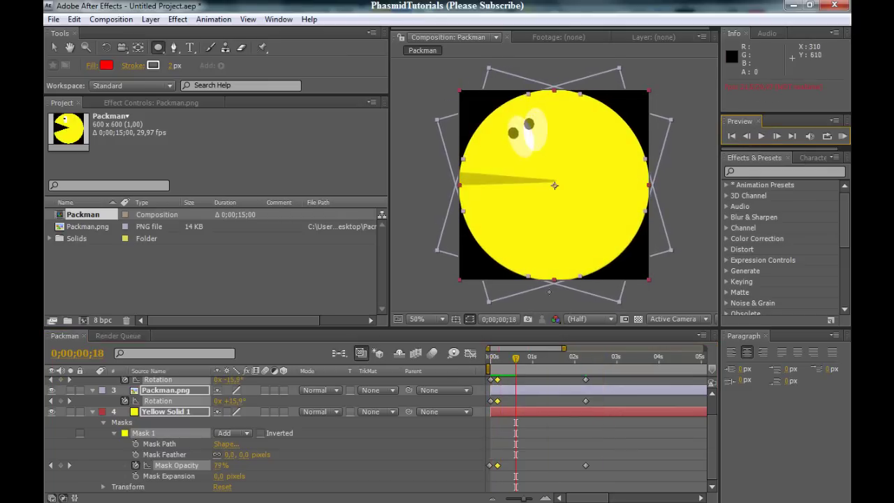
Start the mouth mask at 0% opacity and pull the chomp keyframes into the first 11 frames.
drag(520, 360, 493, 360)
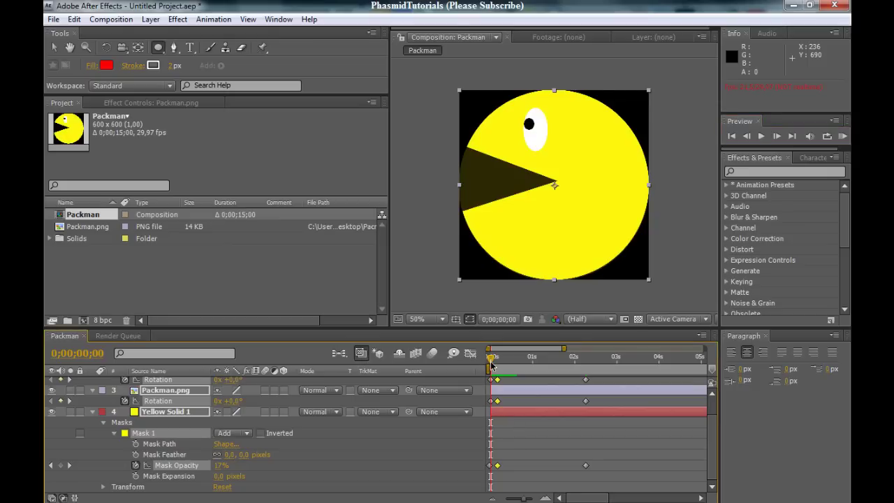
click(490, 467)
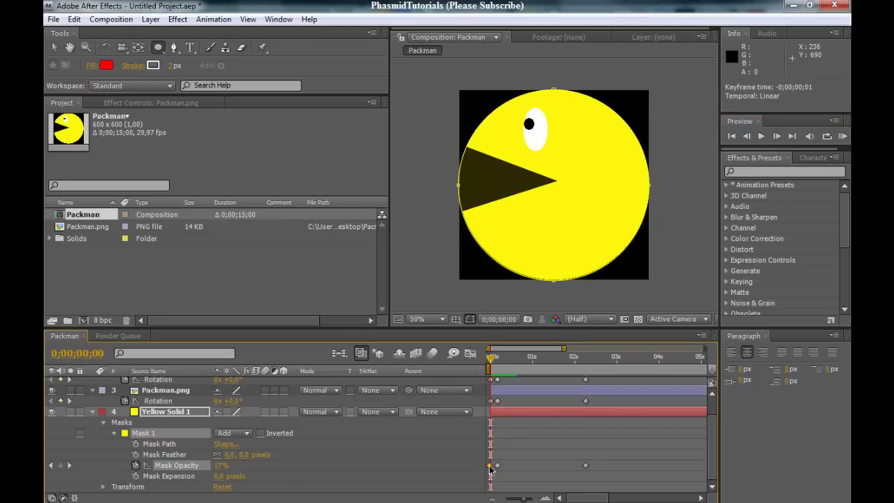
click(761, 136)
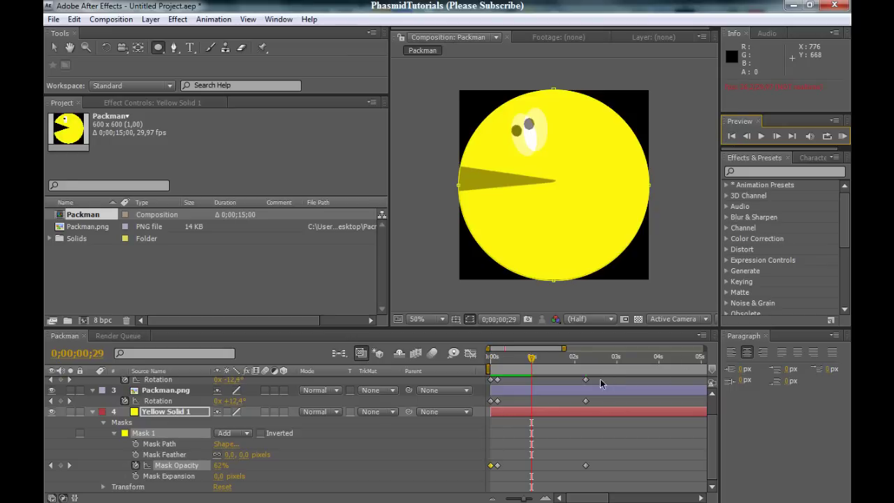
drag(605, 489, 509, 408)
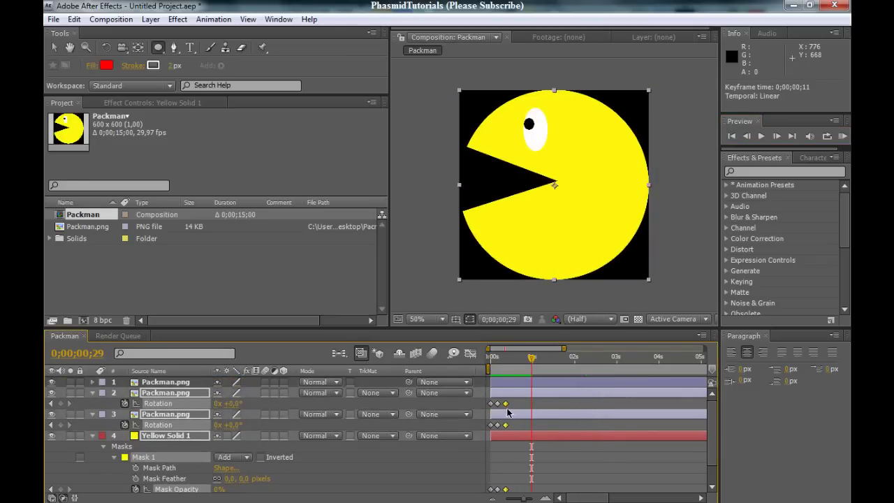
drag(532, 357, 447, 370)
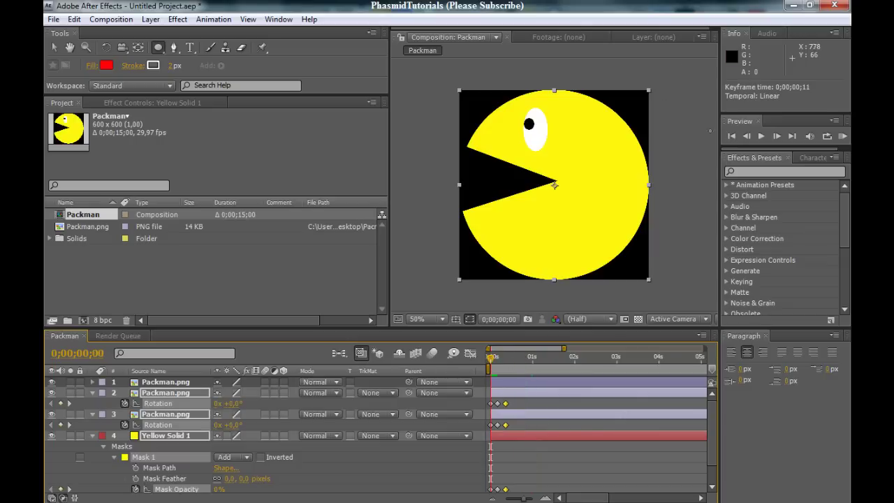
click(761, 136)
Collapse the lower layers and raise the top Packman.png layer's Opacity from 50% to 100%.
click(763, 138)
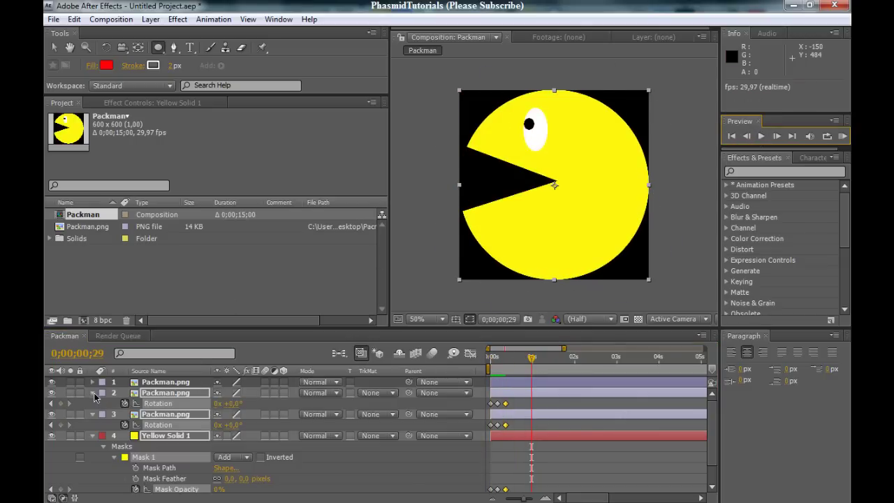
click(92, 392)
click(106, 431)
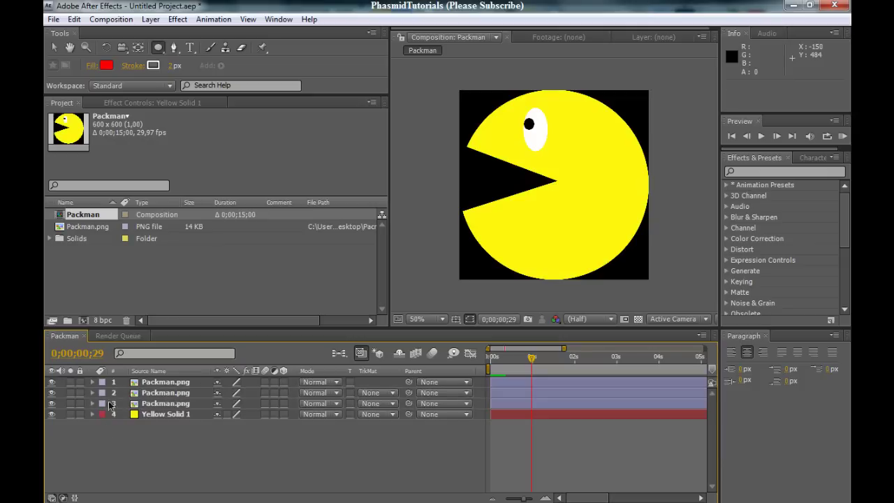
click(93, 382)
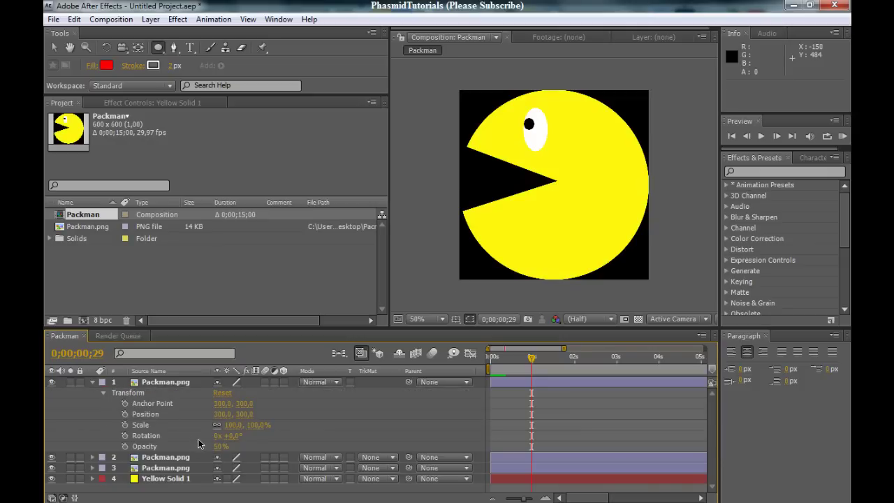
click(146, 446)
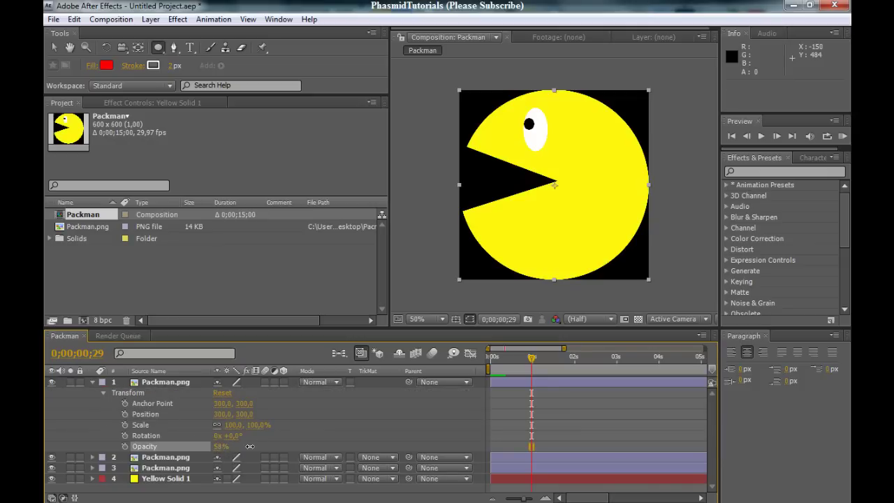
drag(531, 358, 472, 361)
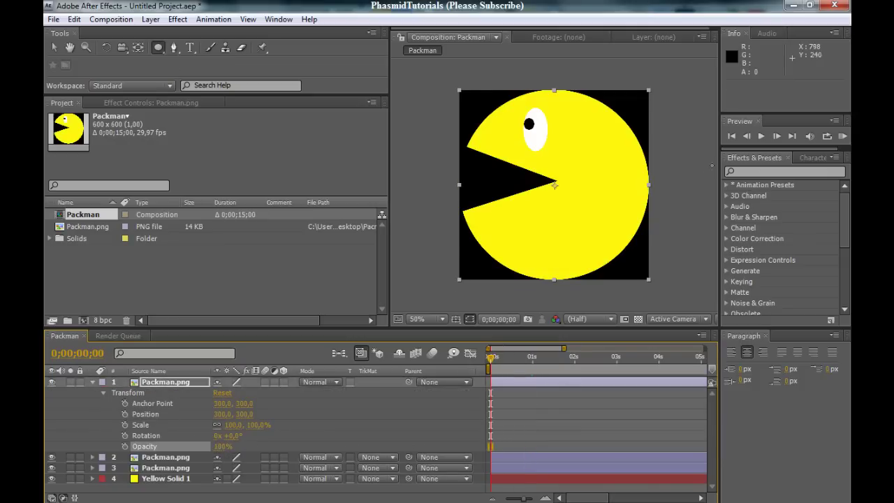
click(760, 137)
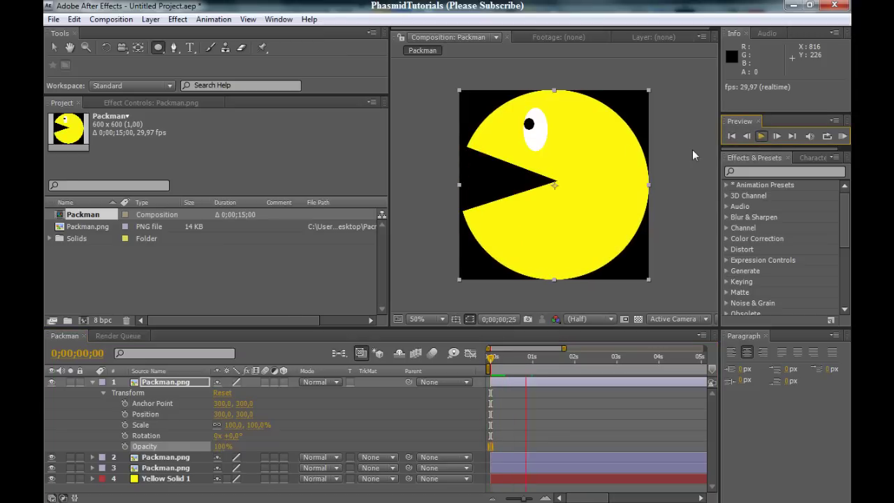
key(space)
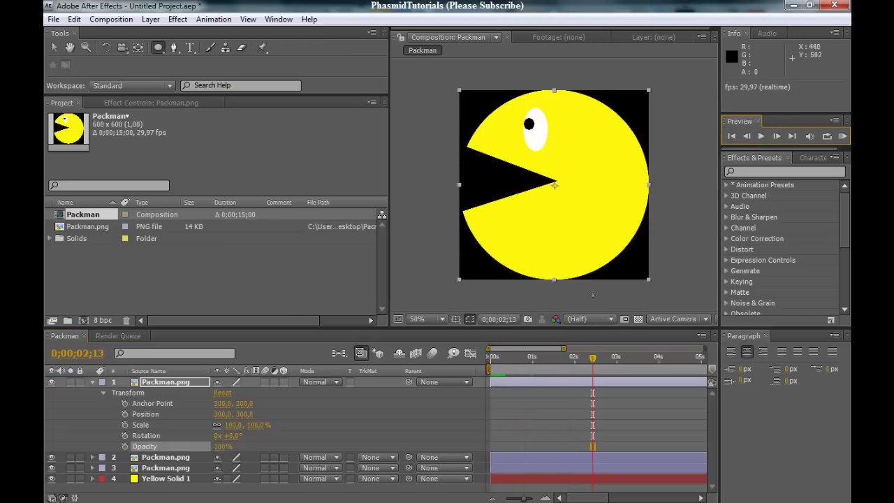
drag(593, 364, 501, 377)
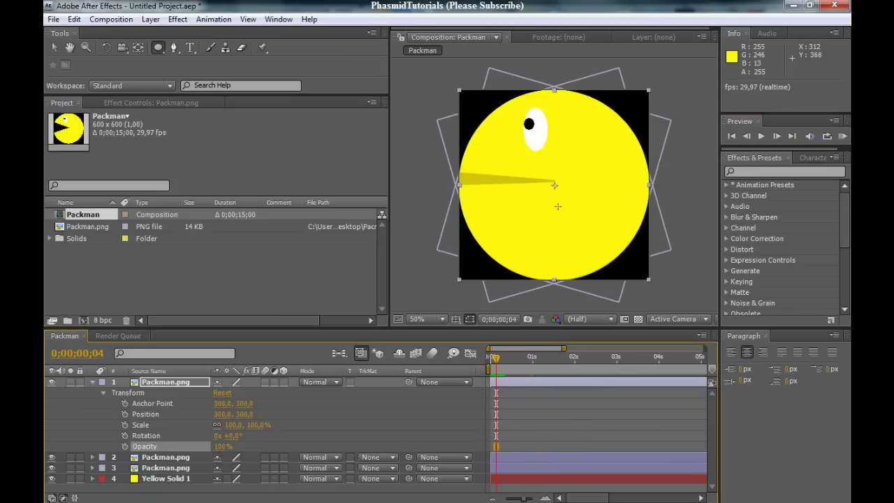
scroll(555, 216, down, 4)
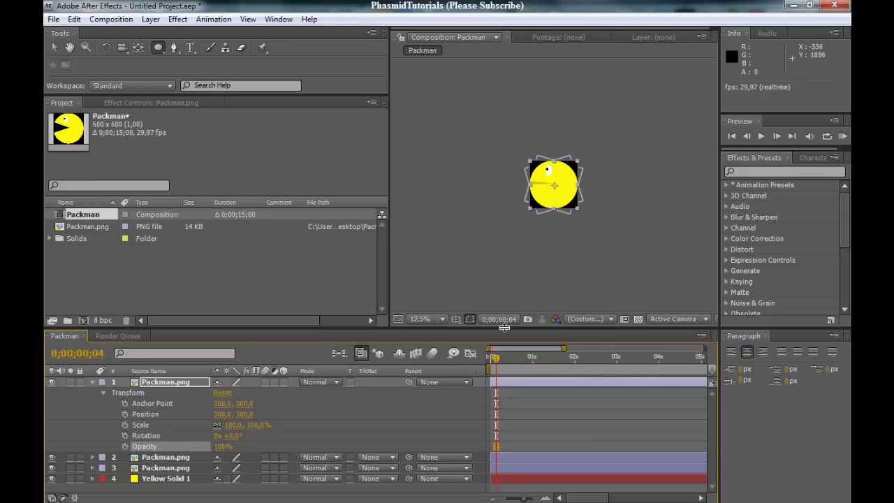
drag(498, 358, 489, 357)
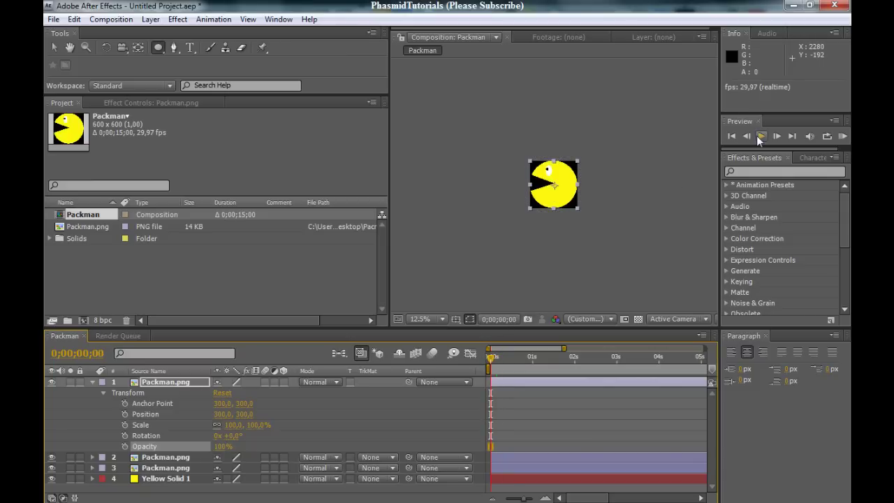
key(space)
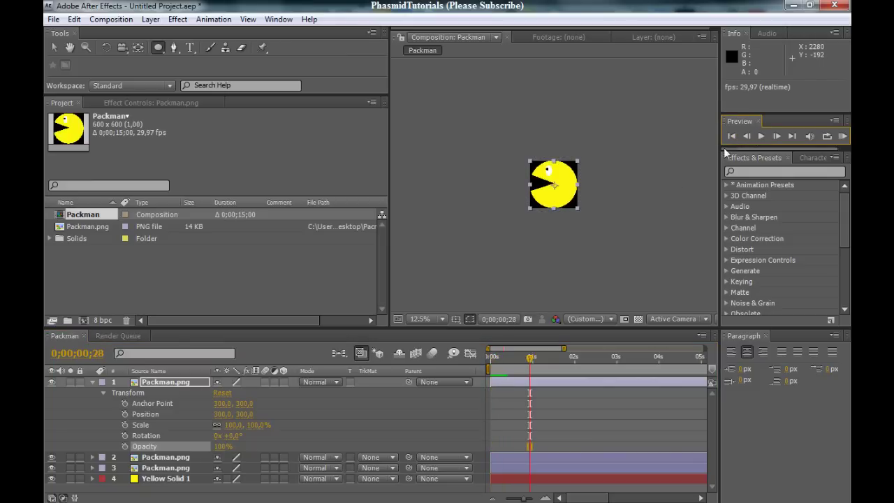
click(93, 382)
Pre-compose all four selected layers into Pre-comp 1, keeping 'Move all attributes'.
drag(209, 458, 148, 381)
click(111, 19)
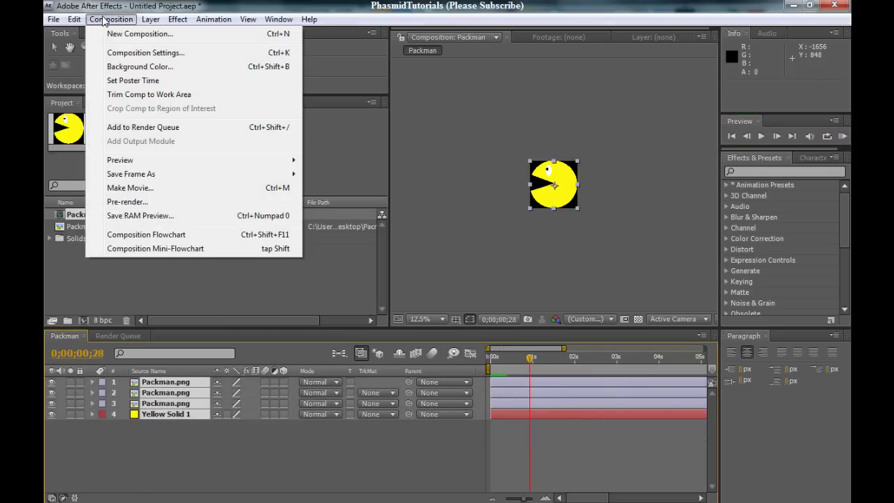
drag(205, 467, 129, 372)
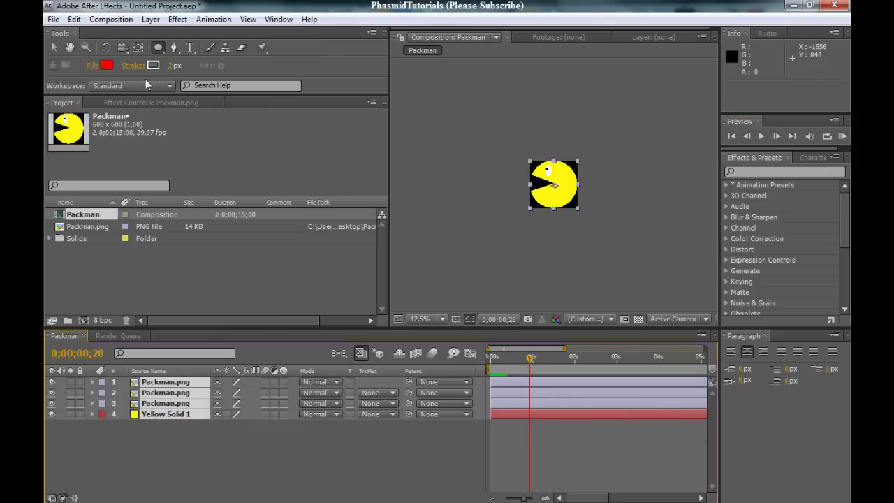
click(151, 18)
click(225, 473)
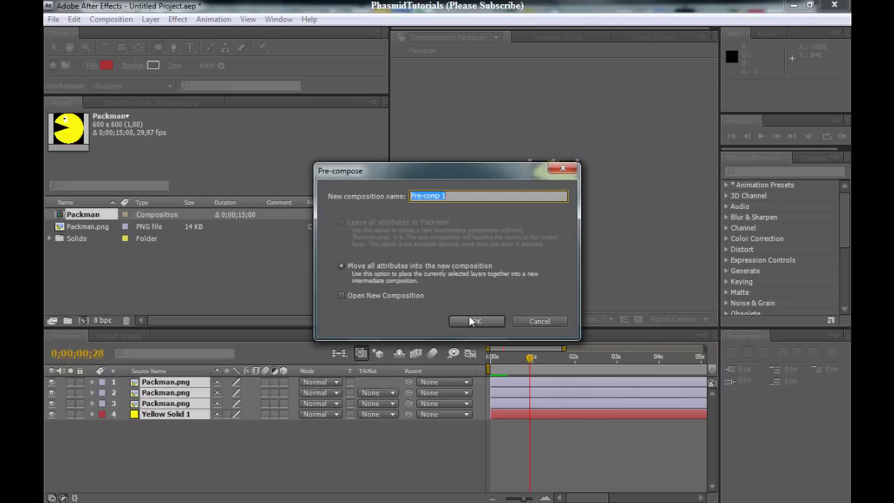
click(470, 320)
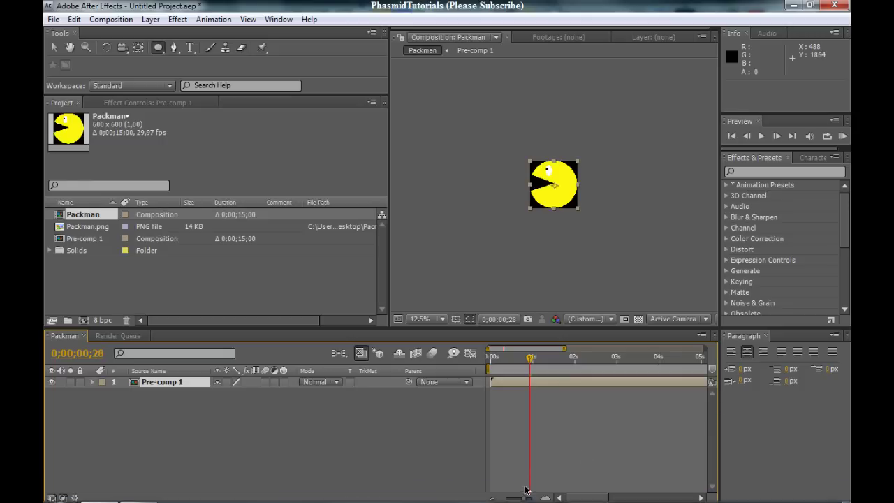
Trim Pre-comp 1's out point to 0;00;00;15 for a 16-frame layer, undoing a stray work-area change.
drag(528, 498, 510, 498)
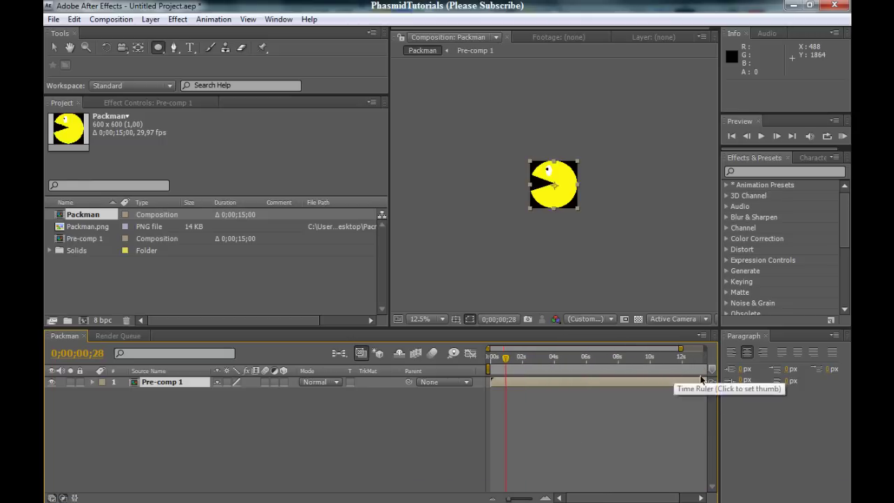
drag(619, 498, 634, 498)
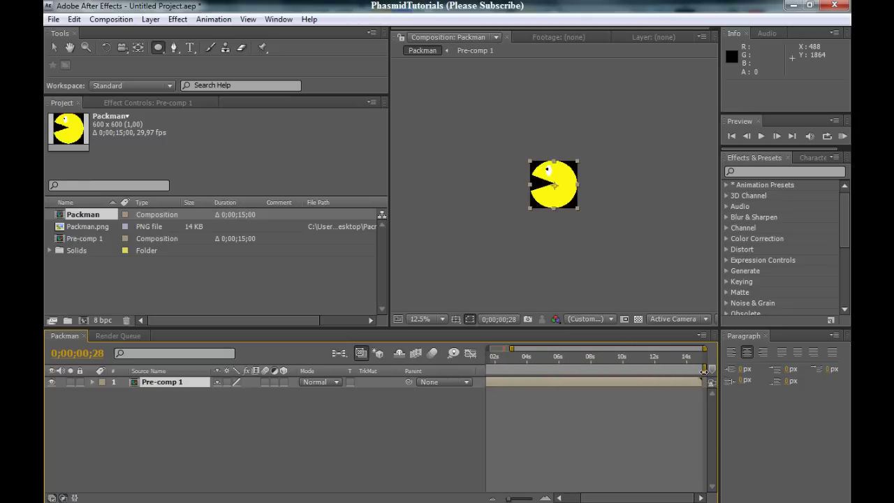
drag(704, 371, 519, 378)
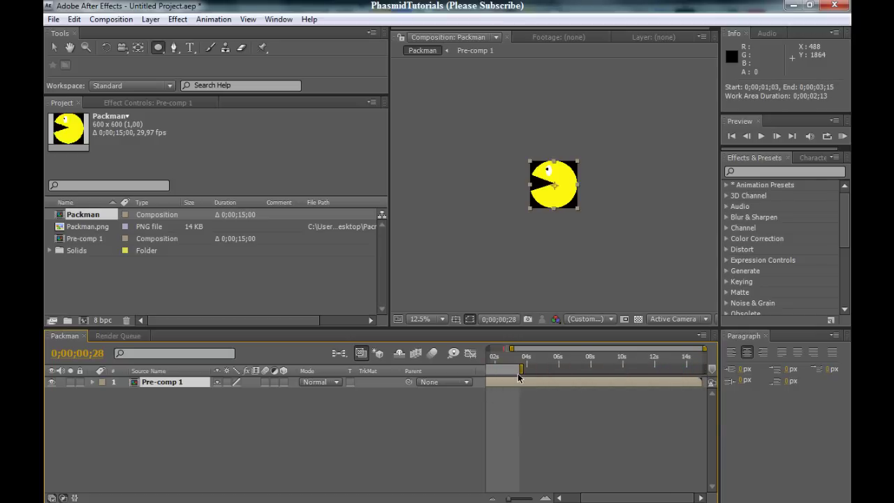
key(ctrl+z)
key(ctrl+z)
key(ctrl+z)
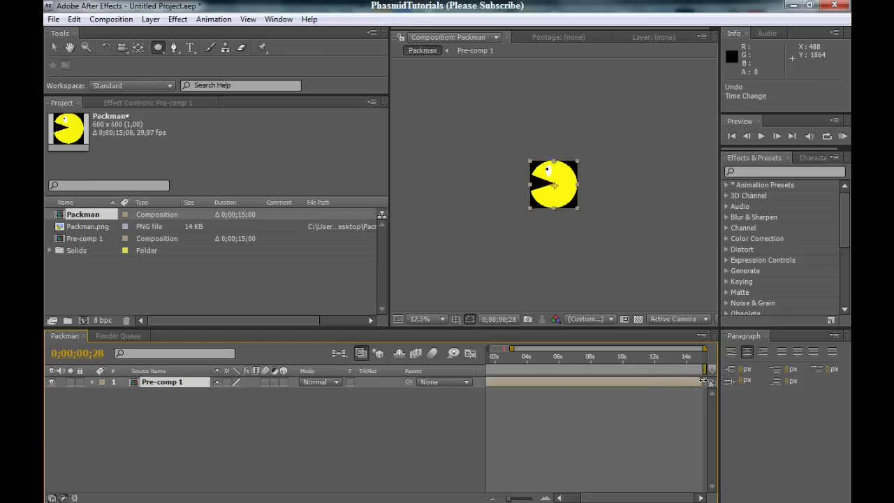
drag(703, 380, 501, 383)
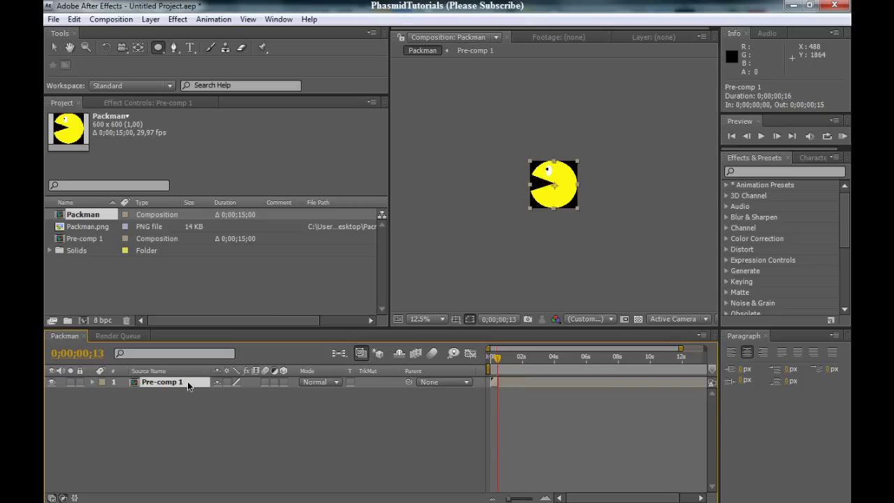
Duplicate Pre-comp 1 five times and cascade the six layers' in points, the last at 0;00;02;17.
key(ctrl+d)
key(ctrl+d)
key(ctrl+d)
key(ctrl+d)
key(ctrl+d)
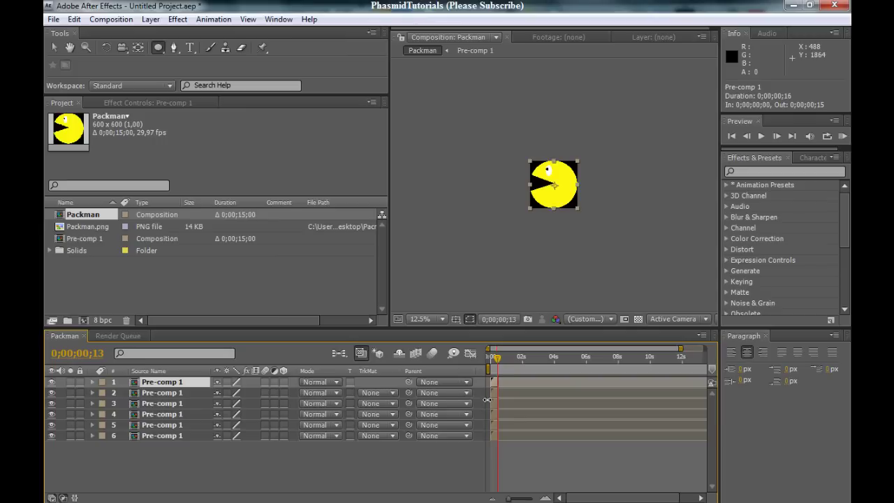
drag(494, 398, 500, 396)
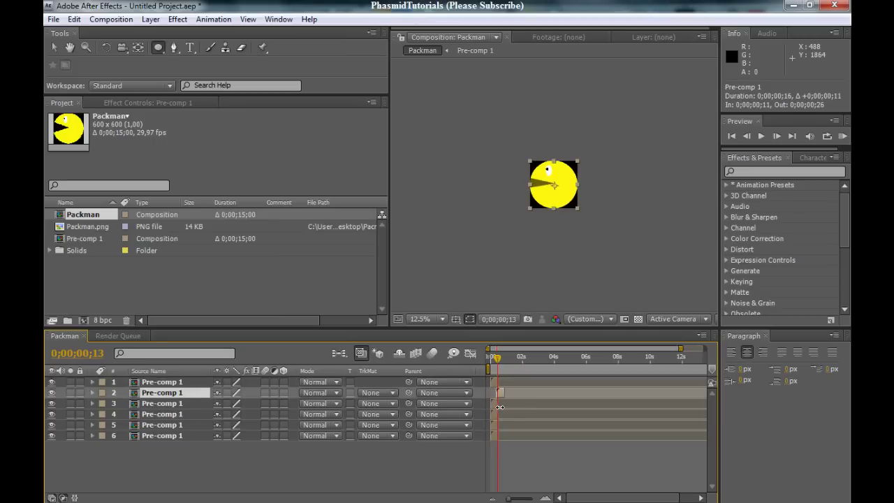
drag(500, 397, 500, 397)
drag(500, 362, 547, 358)
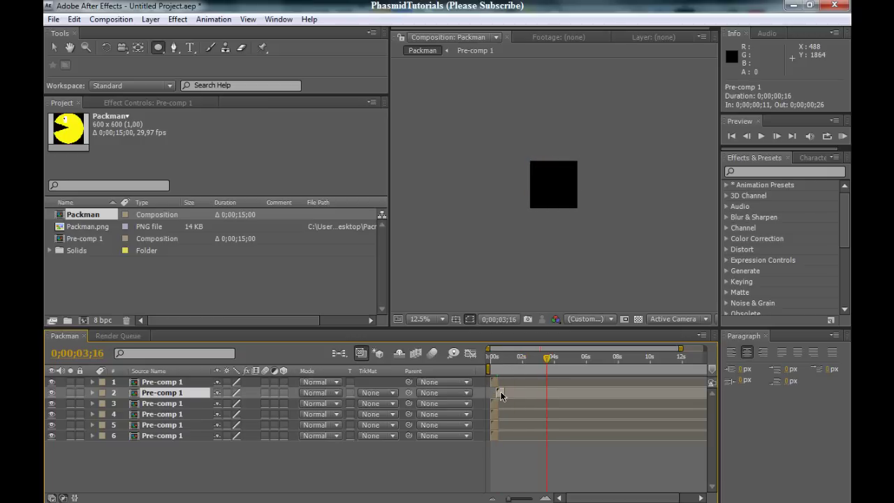
drag(501, 396, 494, 436)
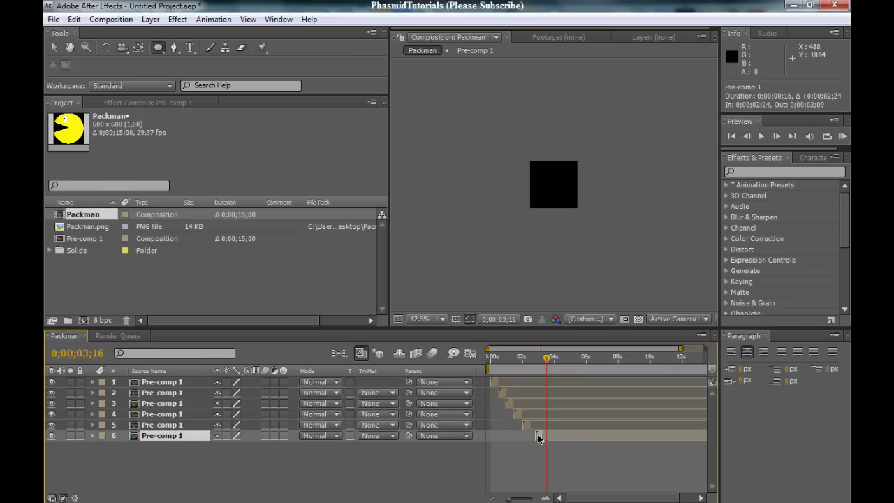
drag(539, 437, 535, 437)
drag(547, 358, 472, 362)
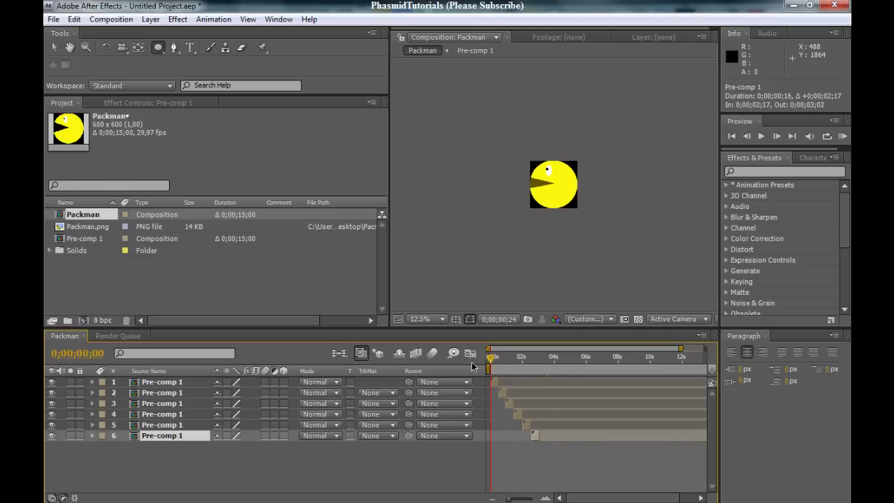
click(763, 136)
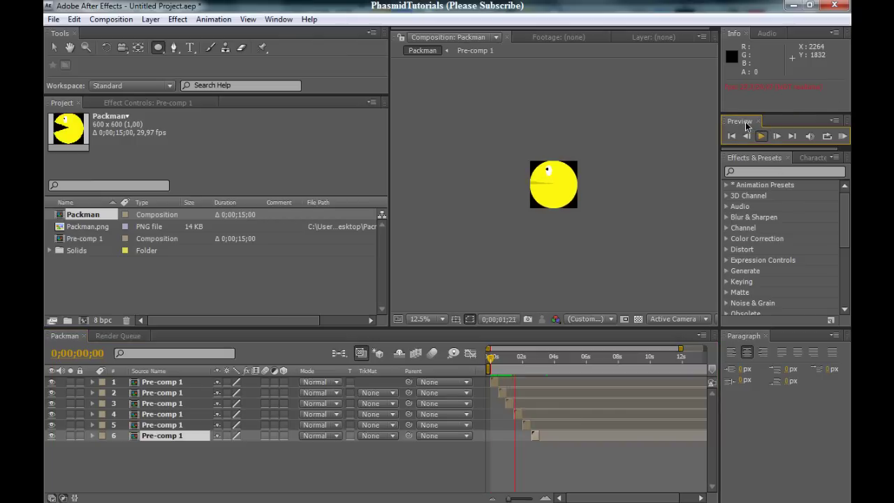
click(762, 136)
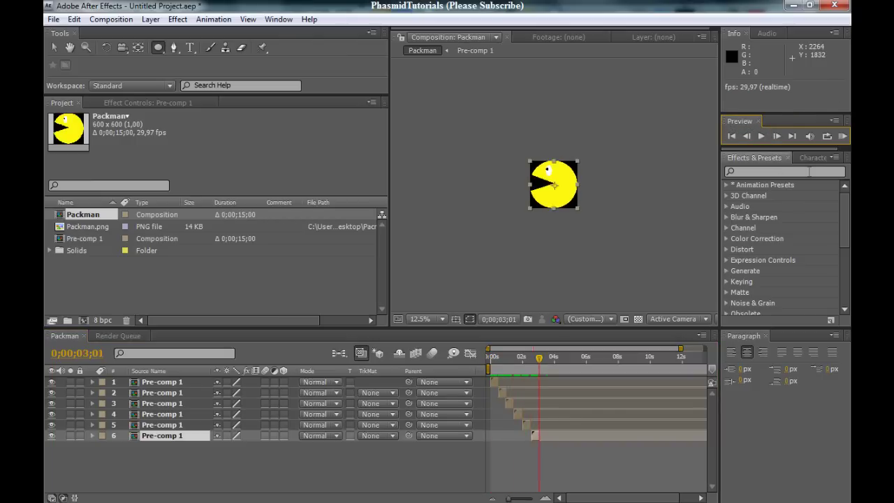